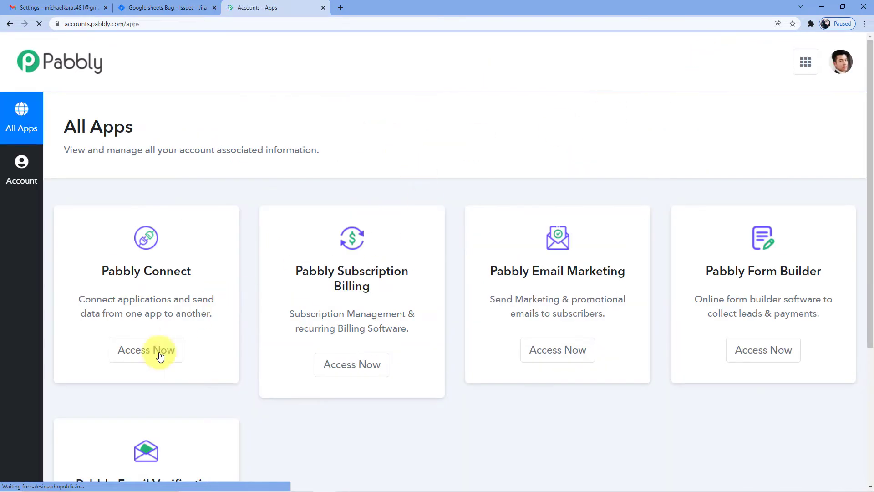
- Open Pabbly Connect from the list of all apps and look over its dashboard
left_click(150, 357)
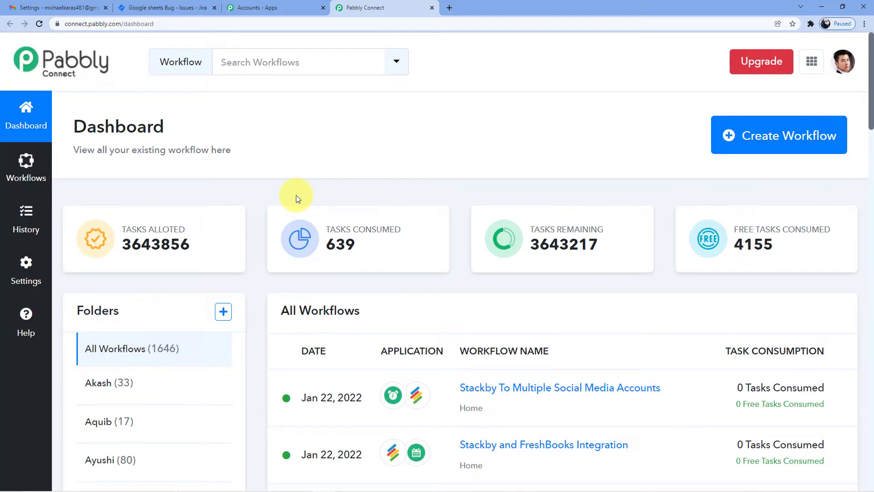
scroll(455, 246, "down", 1)
scroll(541, 256, "up", 1)
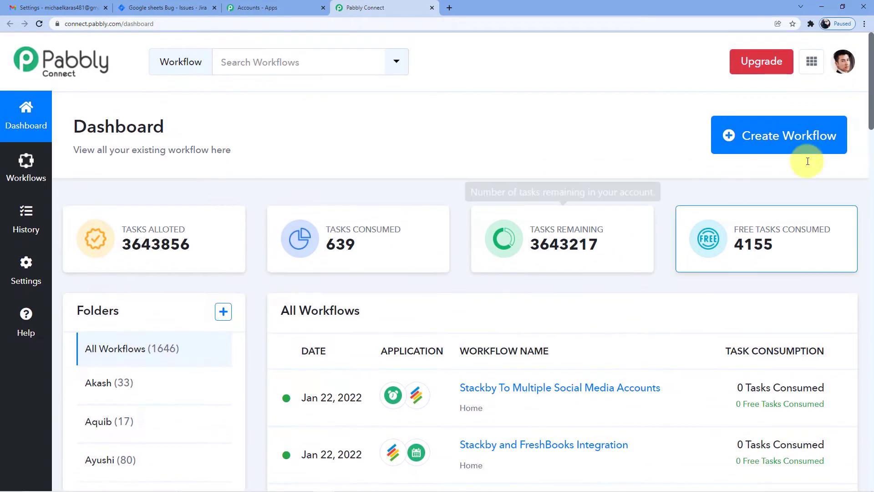
- Create a workflow named "G-mail to Jira Issues Workflow"
left_click(726, 148)
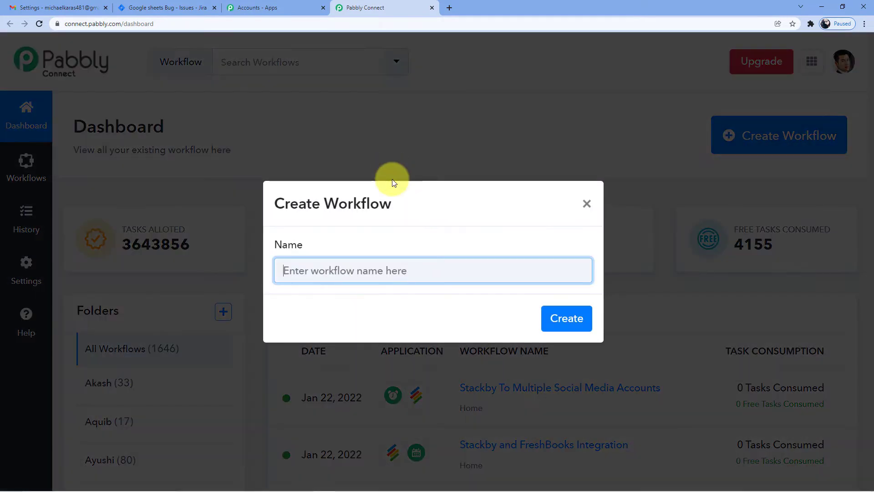
left_click(373, 269)
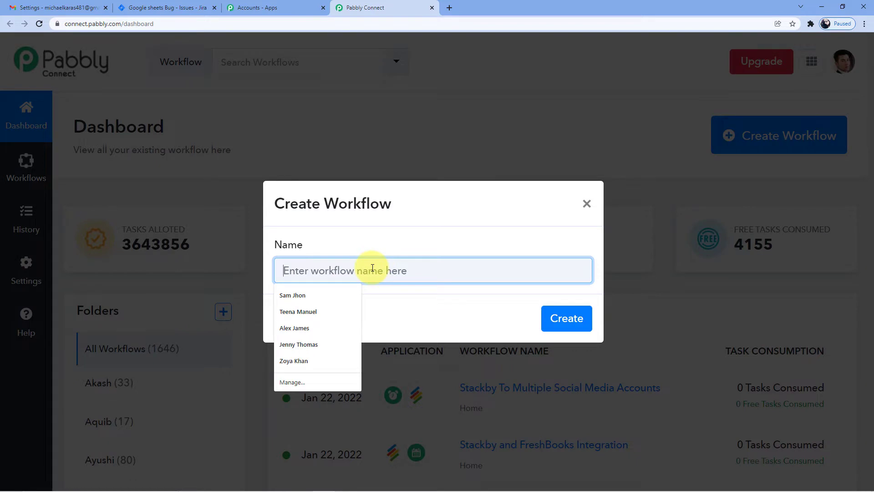
type("G-mail")
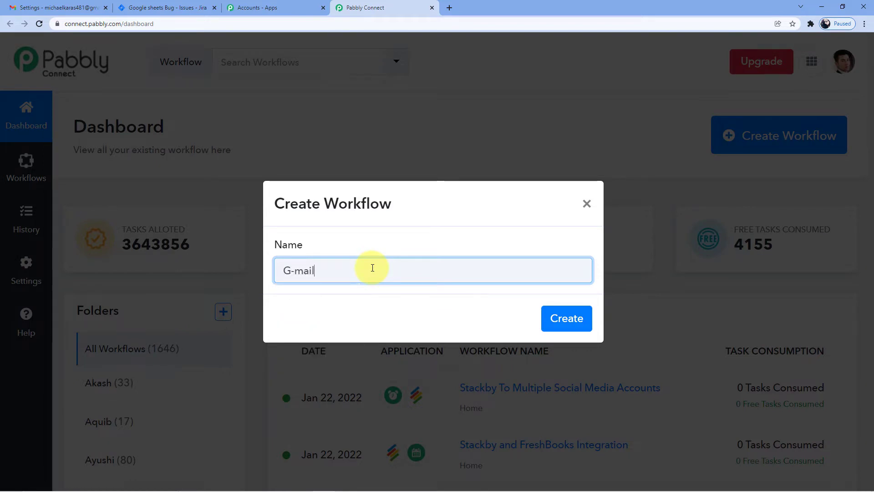
type(" to Jira  Issues workflow")
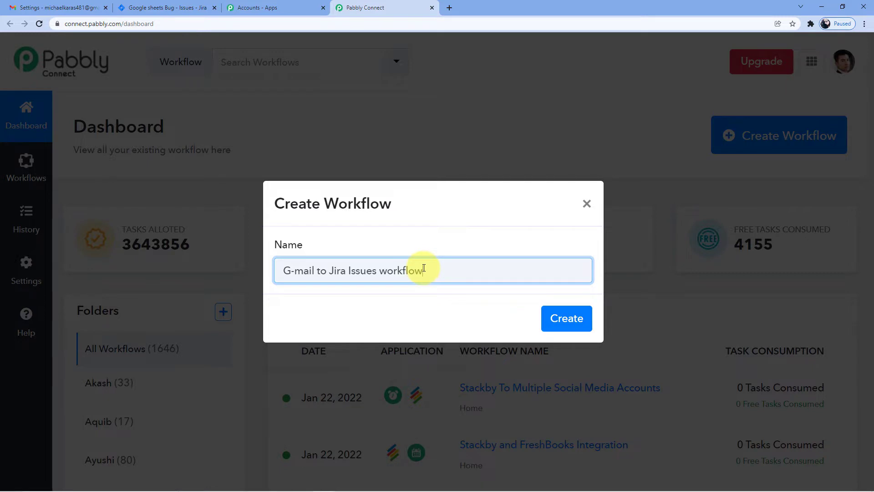
double_click(390, 271)
type("Workflow")
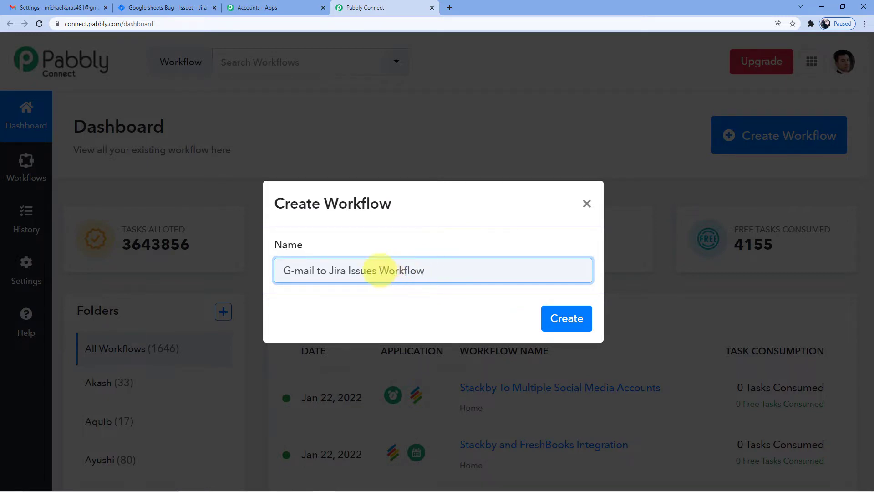
left_click(566, 318)
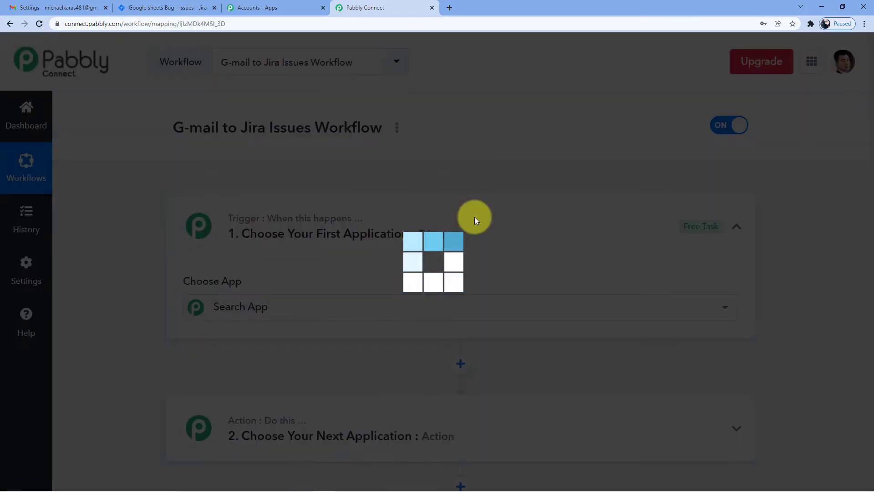
- Examine the new workflow's trigger and action steps and the apps offered for the trigger
scroll(488, 146, "down", 1)
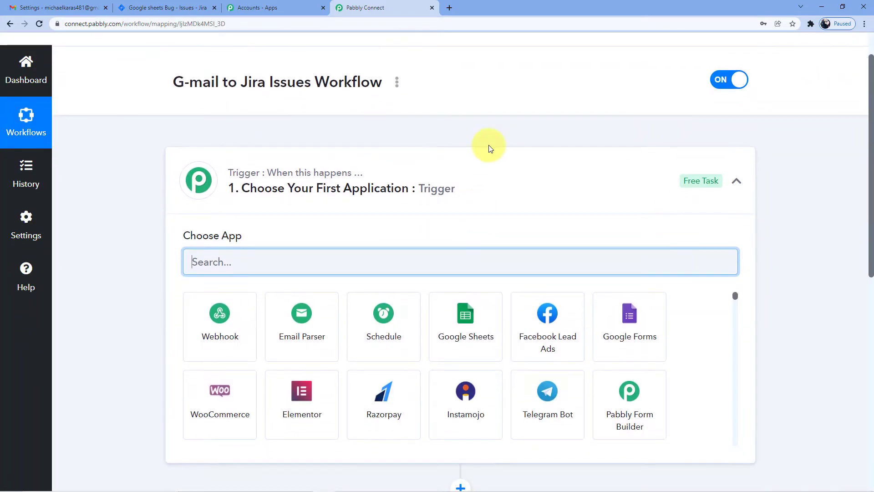
scroll(531, 371, "down", 4)
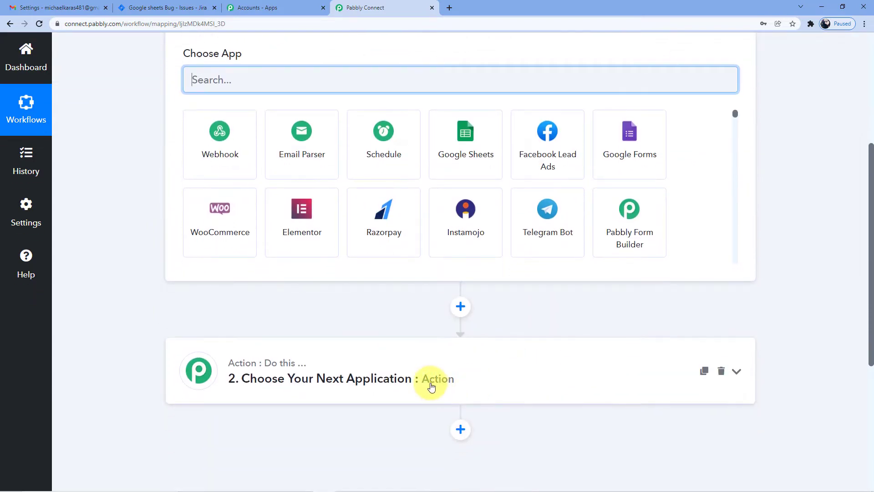
scroll(424, 379, "up", 5)
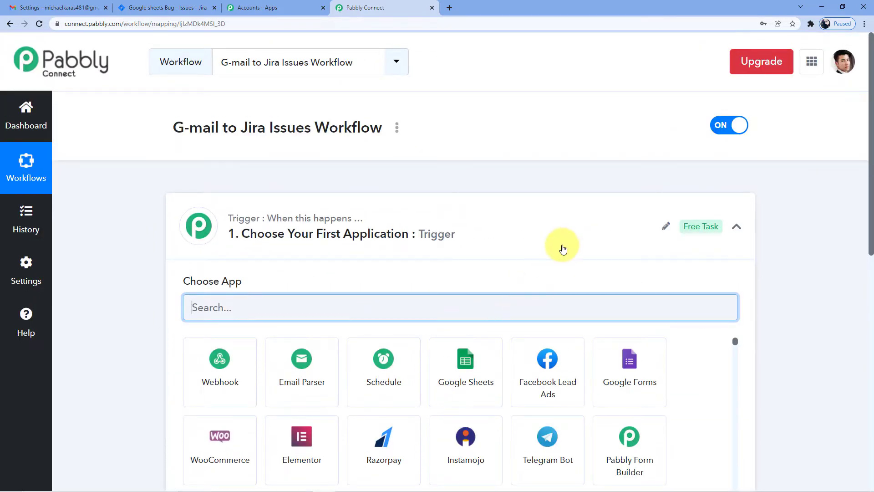
scroll(563, 248, "down", 1)
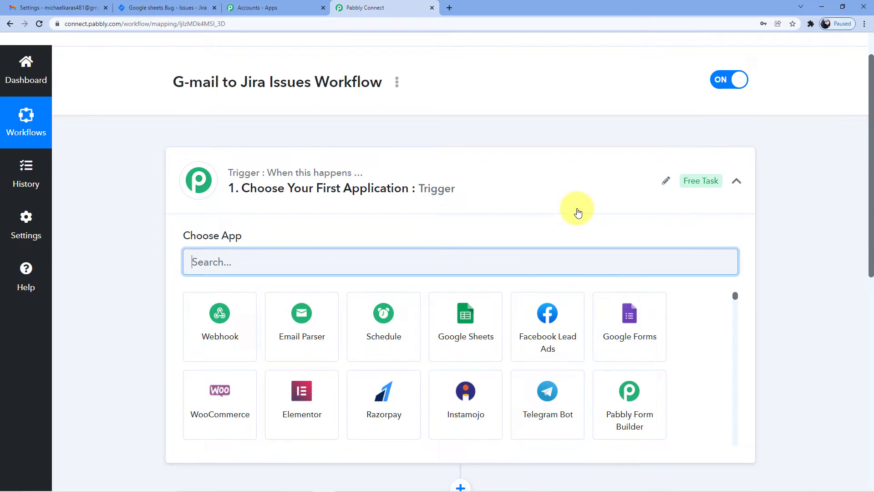
scroll(543, 412, "down", 3)
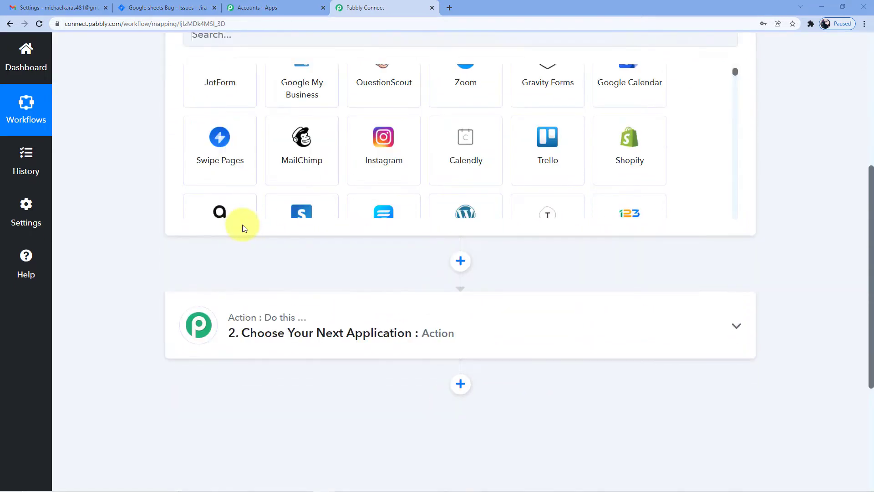
scroll(245, 227, "up", 3)
scroll(317, 274, "up", 4)
scroll(556, 332, "up", 3)
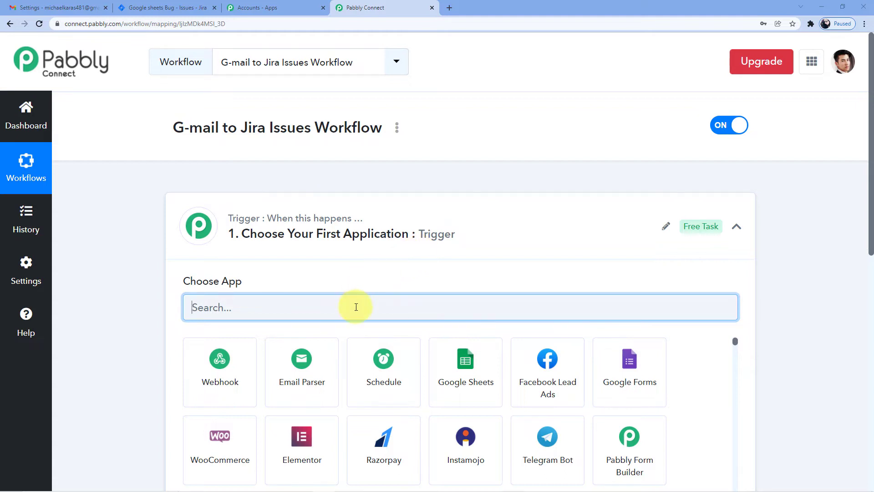
type("gmail")
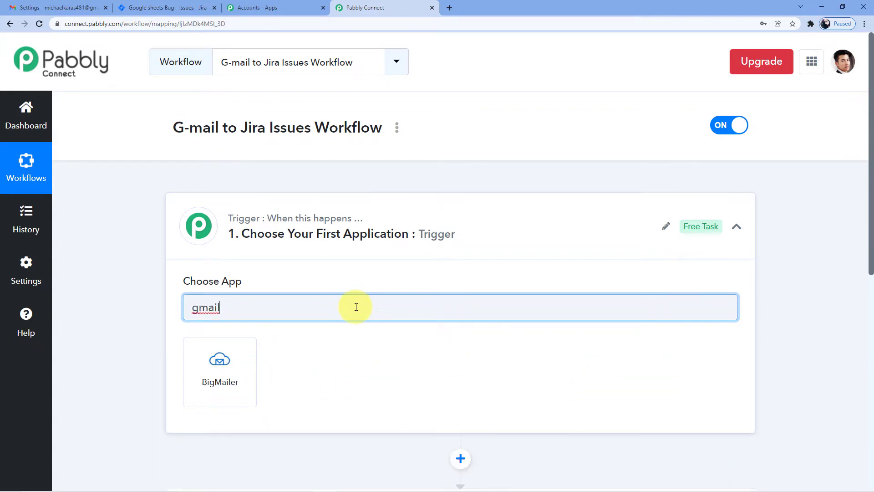
left_click_drag(354, 307, 180, 321)
key("BackSpace")
- Choose Email Parser by Pabbly as the workflow's trigger app and copy its parser email address
type("E")
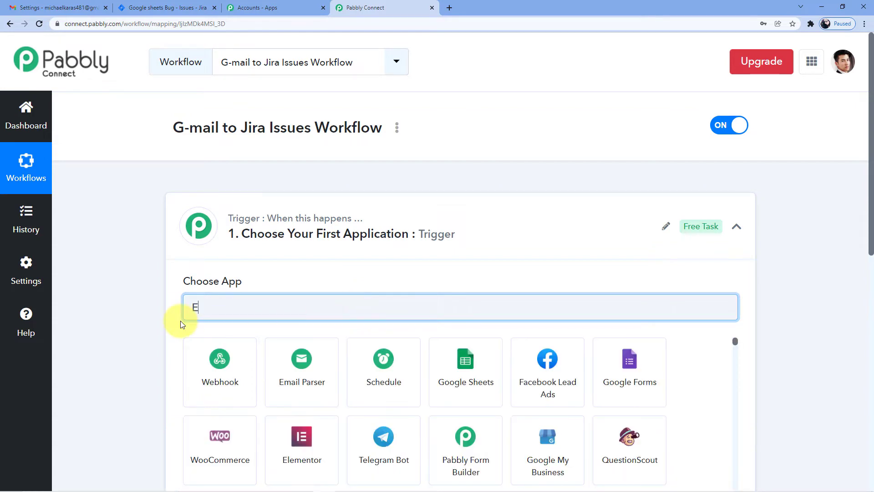
type("mail")
key("BackSpace")
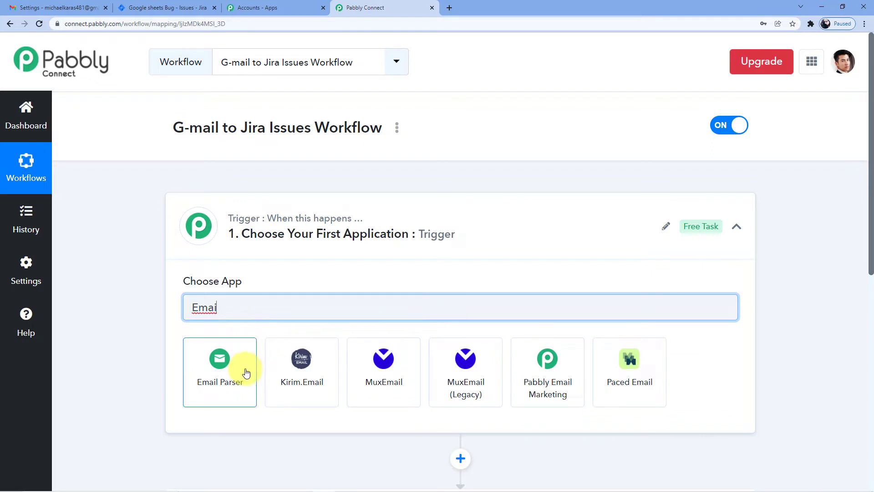
left_click(206, 374)
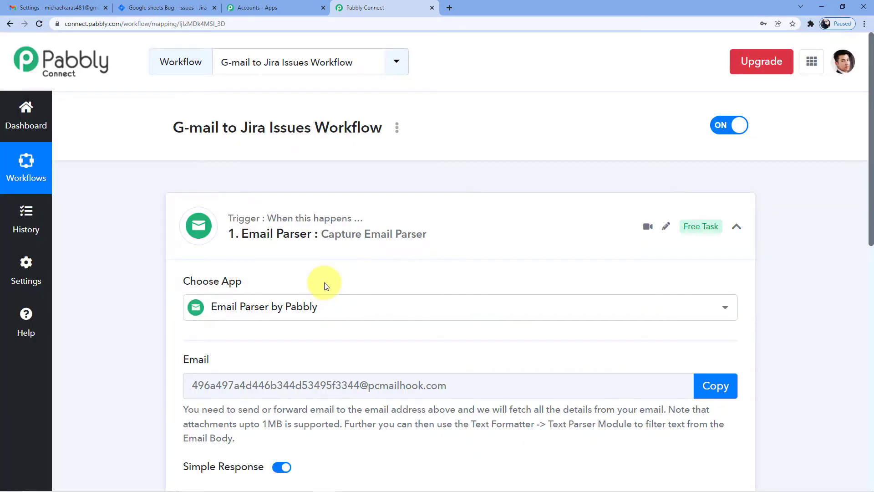
scroll(326, 286, "down", 3)
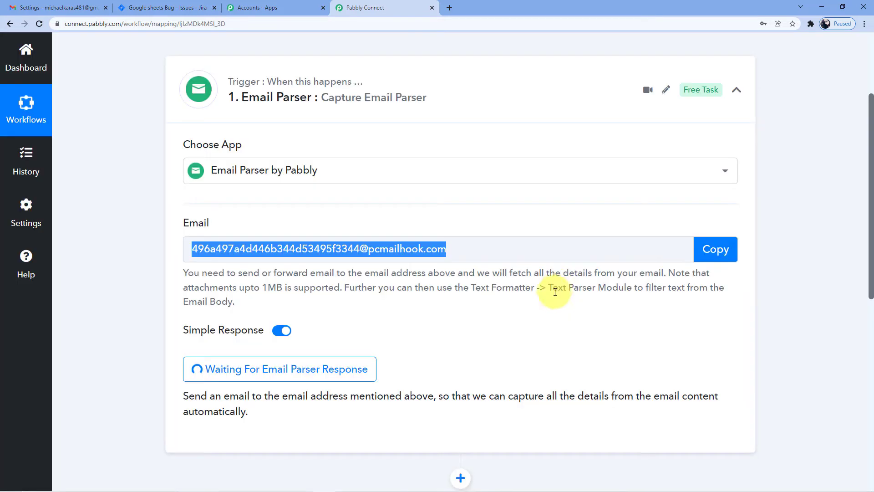
left_click(712, 253)
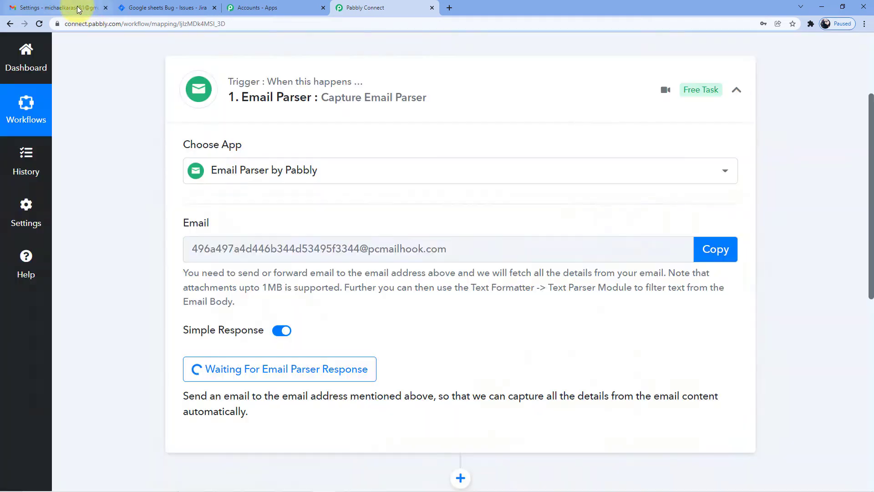
- Switch to Gmail, open the inbox and copy the signed-in account's email address from the account details
left_click(69, 7)
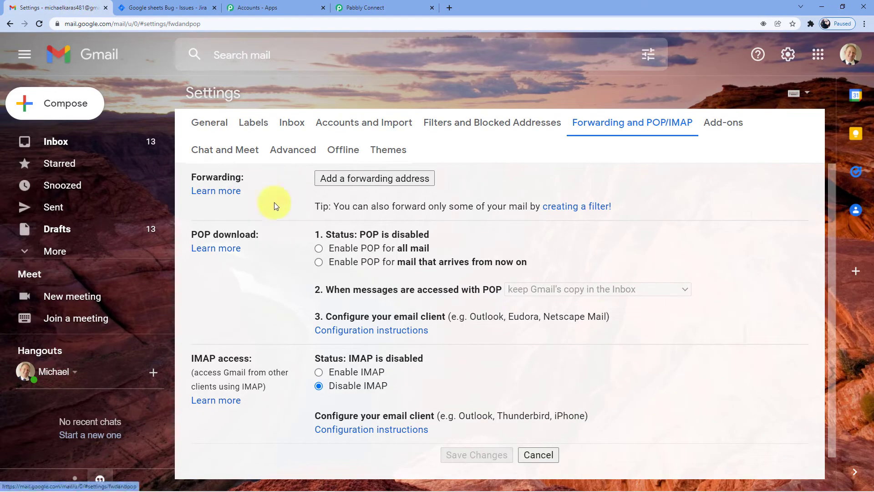
left_click(79, 61)
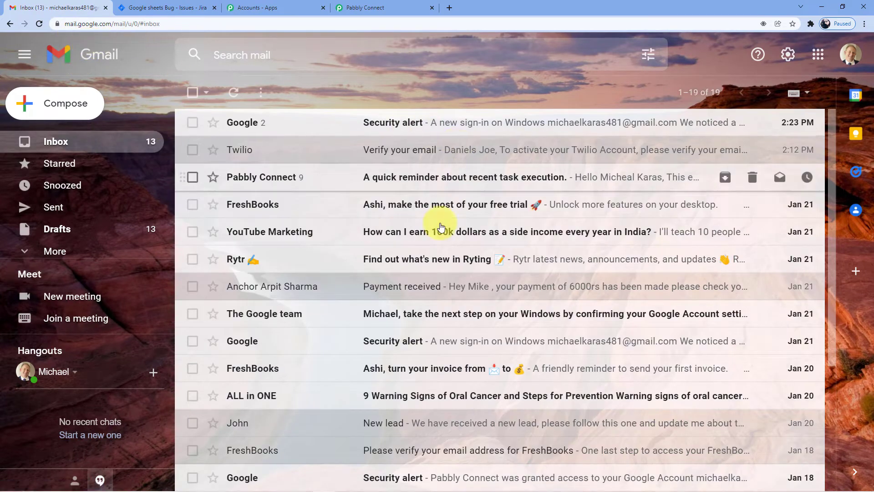
scroll(410, 237, "down", 1)
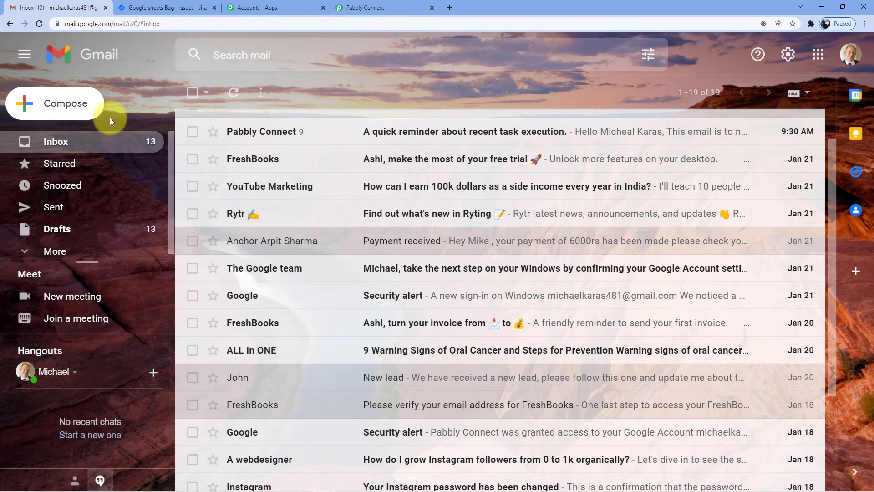
left_click(850, 54)
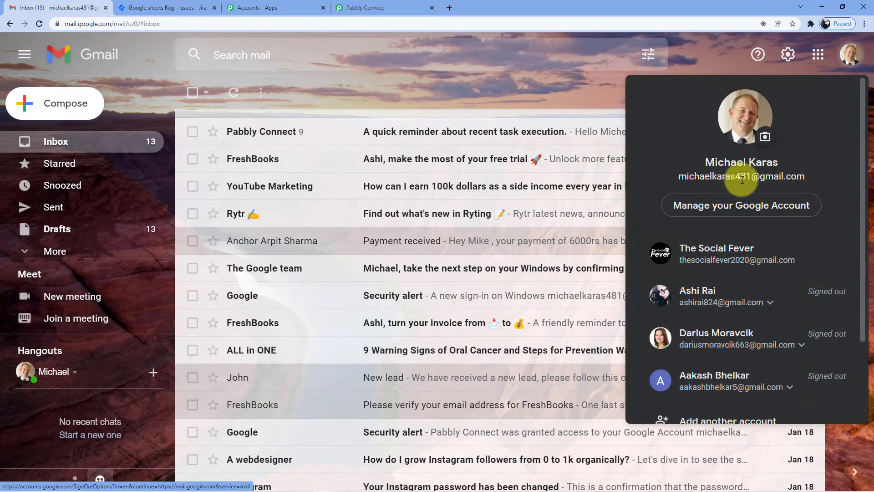
left_click_drag(678, 181, 819, 177)
right_click(778, 177)
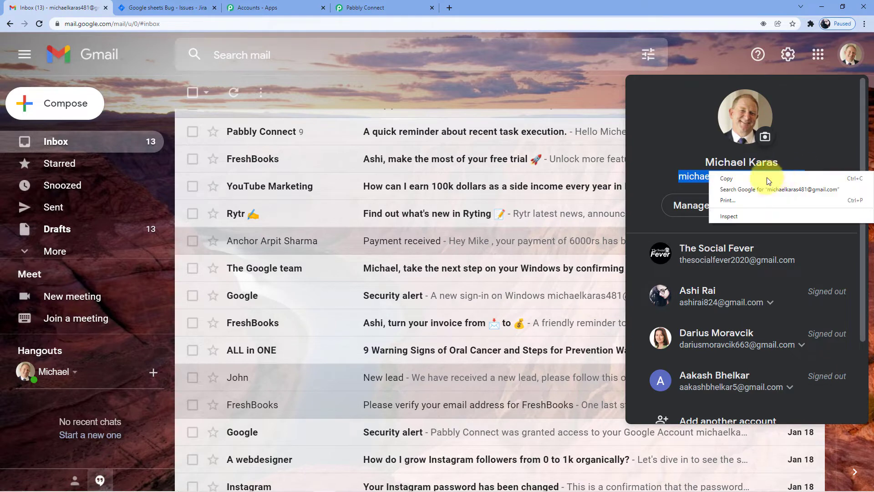
left_click(739, 178)
left_click(466, 78)
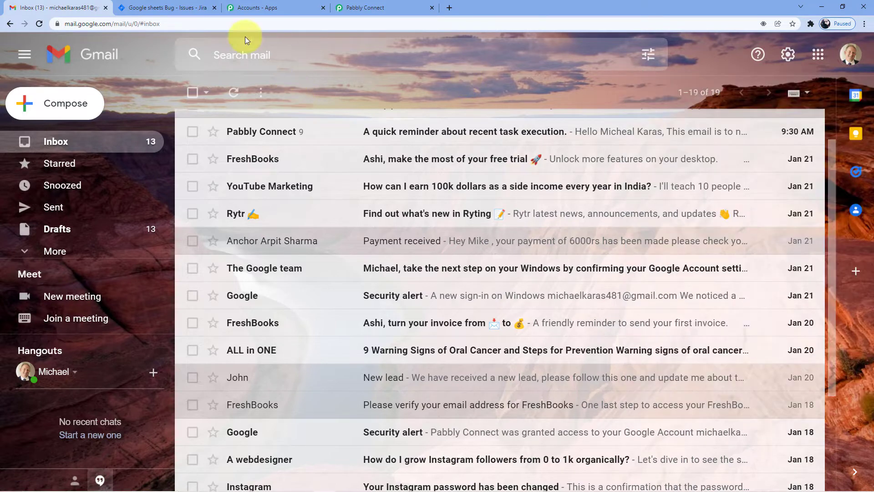
- Start a new Gmail filter for messages sent to the account's own email address and continue to its action options
left_click(788, 57)
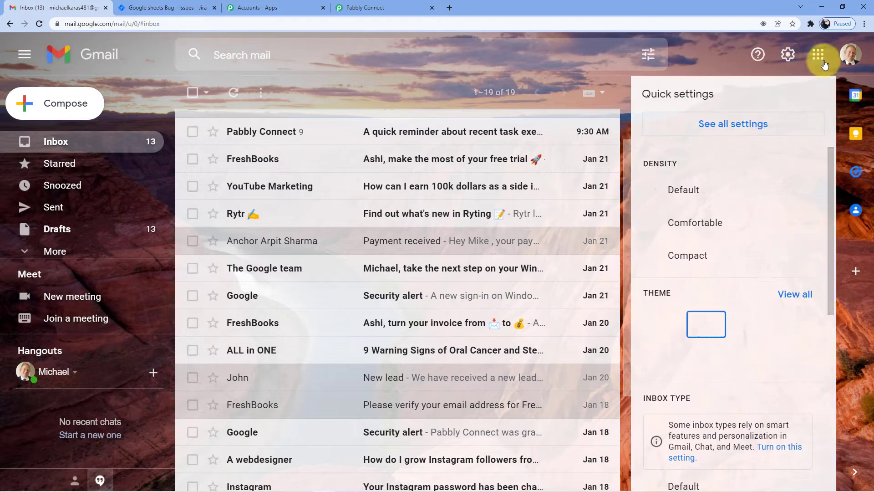
left_click(710, 126)
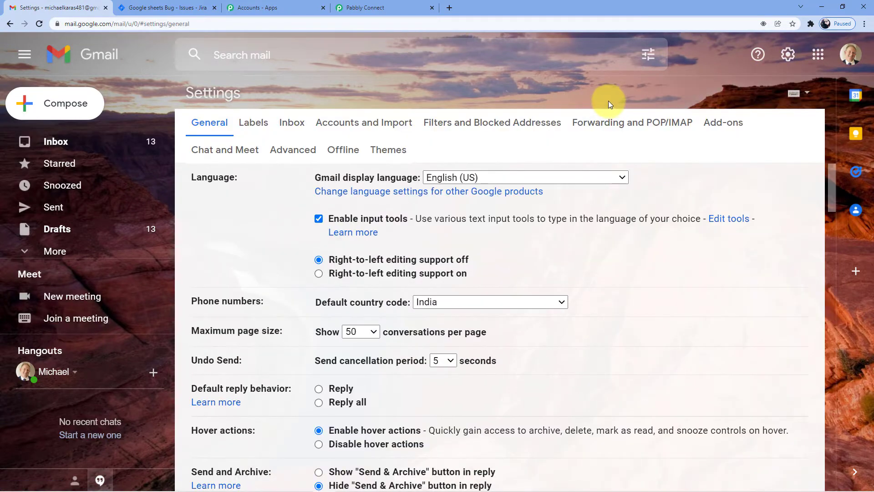
left_click(487, 124)
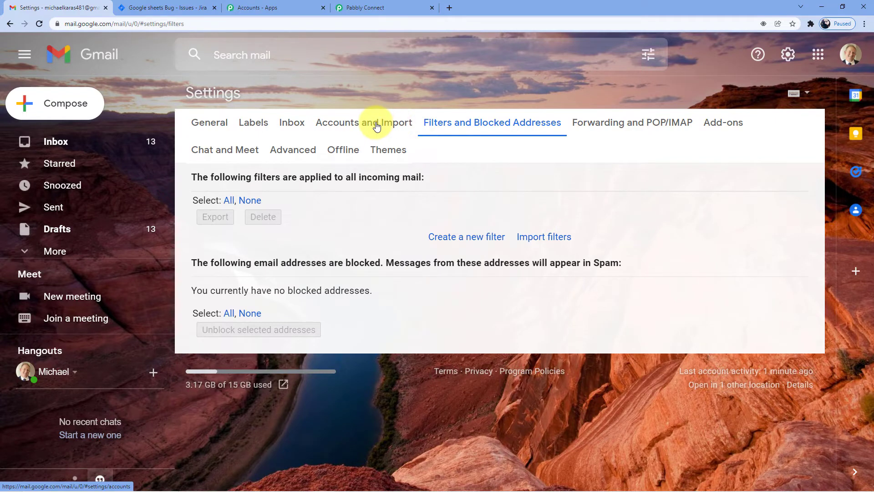
left_click(476, 237)
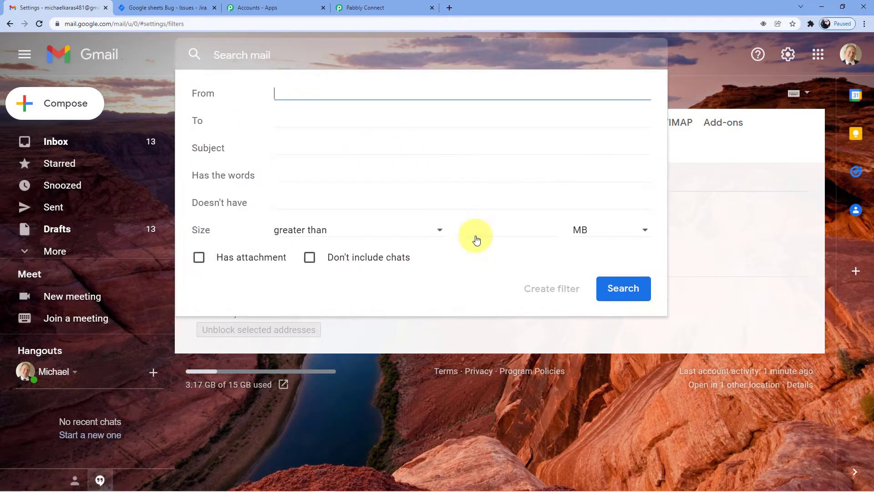
left_click(296, 116)
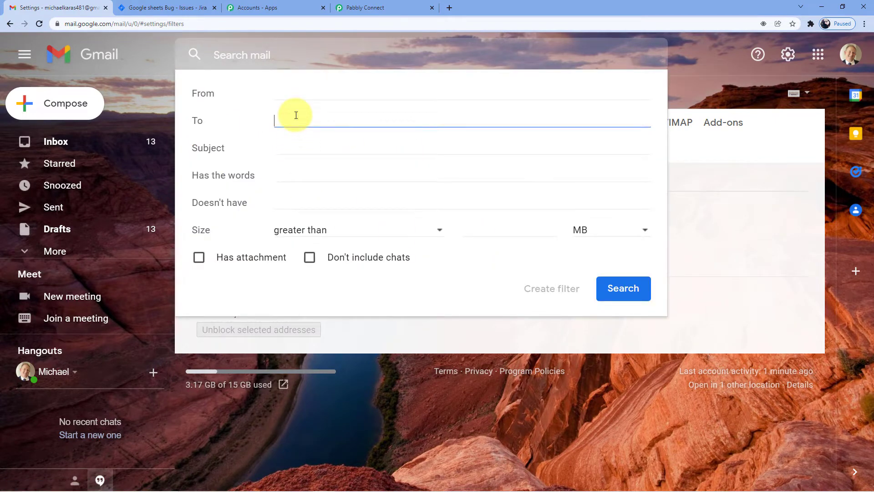
left_click(291, 92)
left_click(290, 123)
key("ctrl+v")
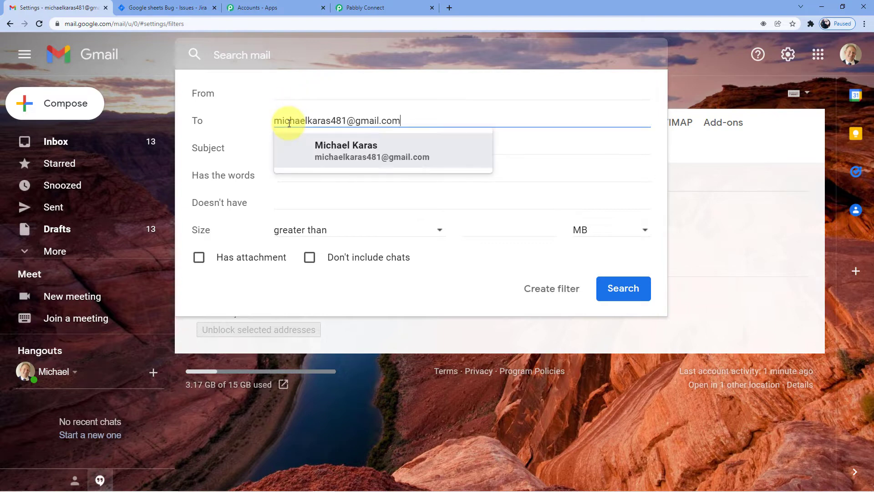
left_click(368, 158)
left_click(552, 294)
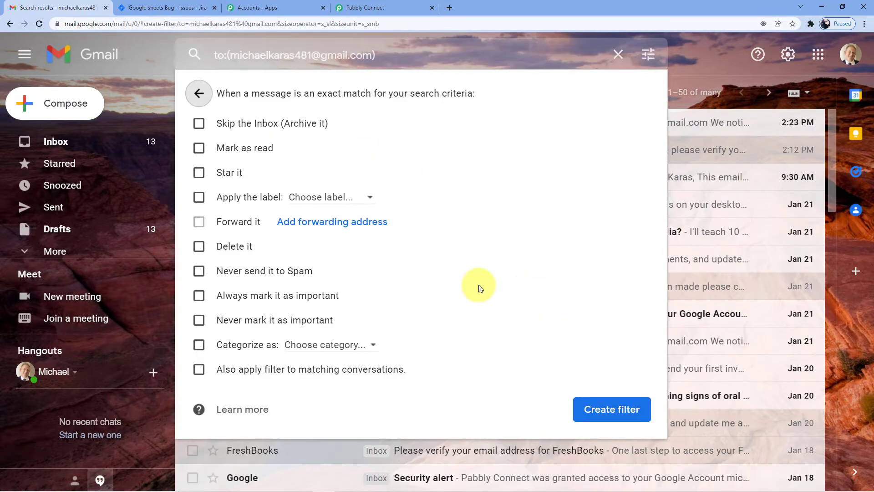
left_click(325, 231)
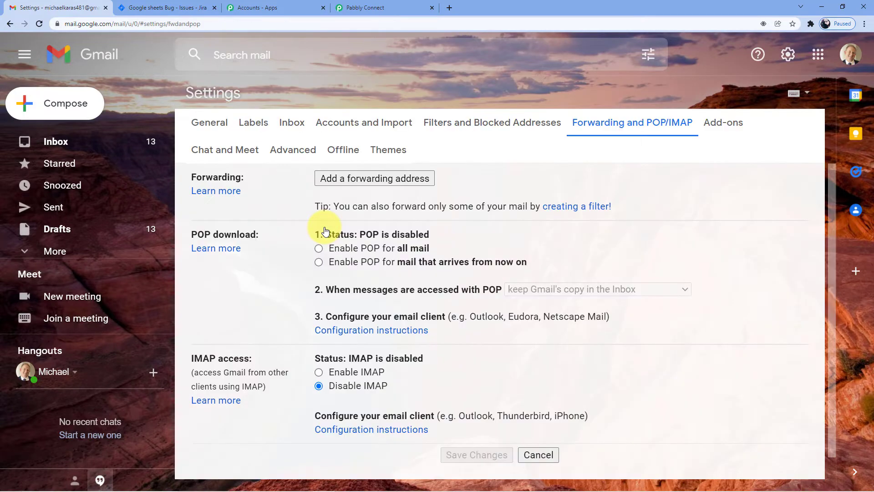
left_click(368, 183)
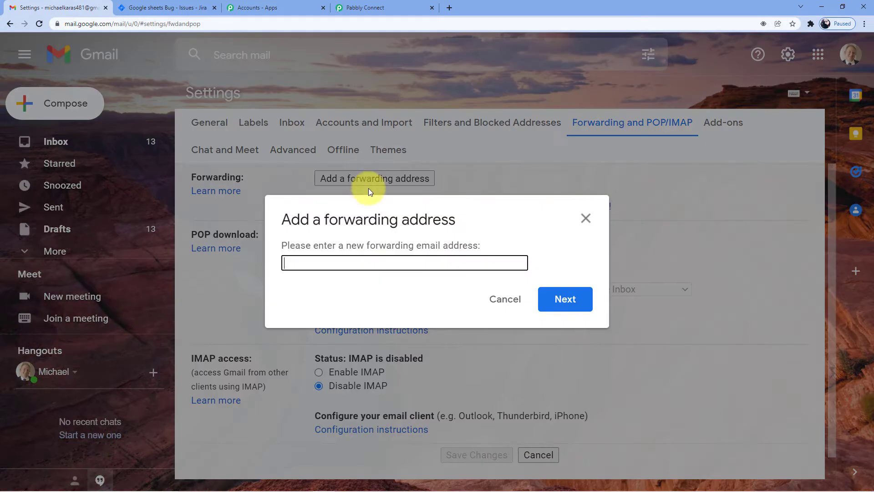
left_click(419, 6)
left_click_drag(194, 262, 450, 267)
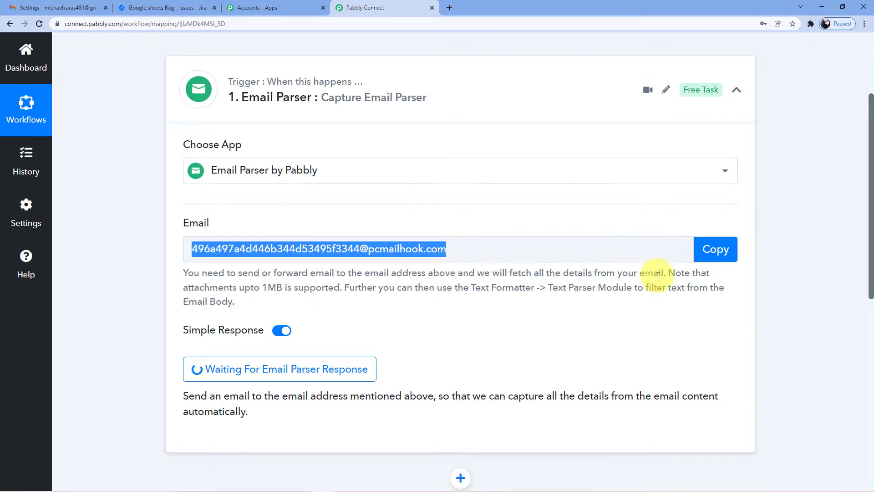
left_click(715, 249)
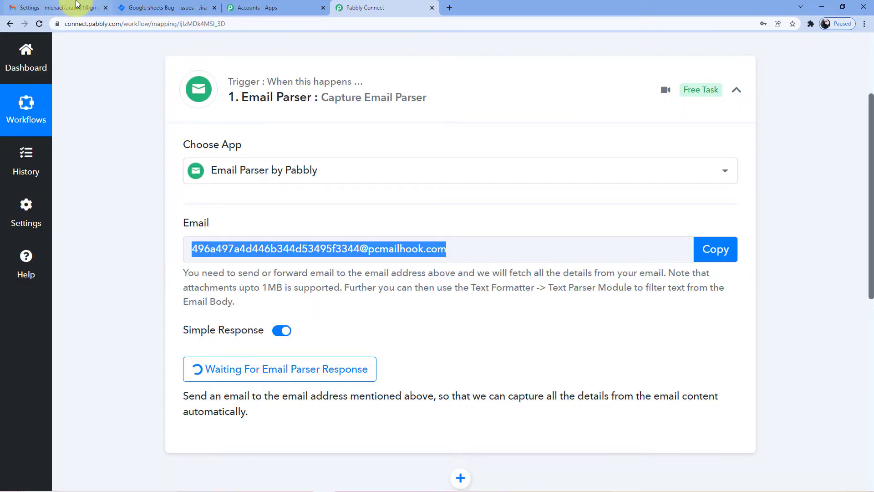
- Back in Gmail, submit the copied parser email as the new forwarding address and approve sending the confirmation code
left_click(77, 4)
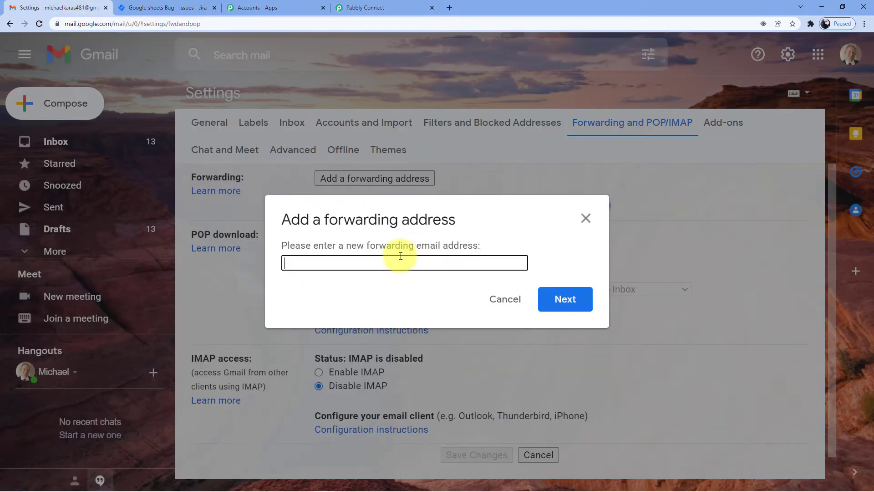
key("ctrl+v")
left_click(566, 300)
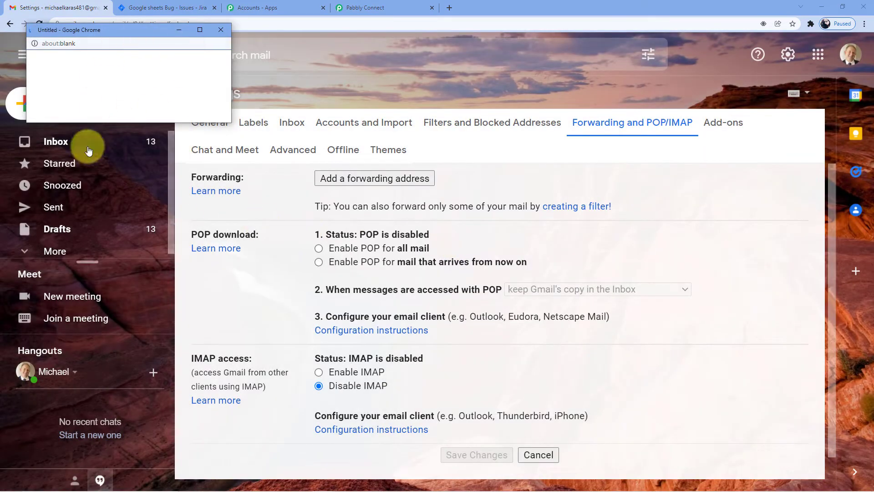
left_click(66, 101)
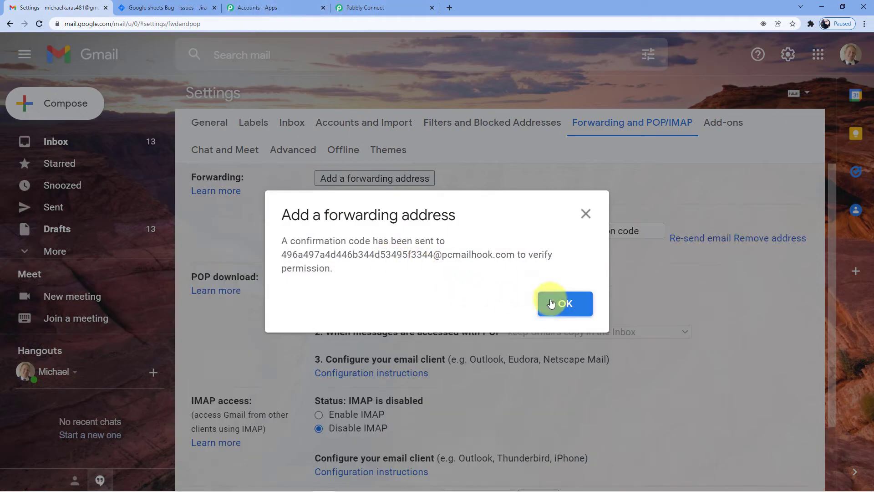
left_click(565, 304)
- Examine the response captured in Pabbly Connect and the forwarding verification request in Gmail's settings
left_click(384, 7)
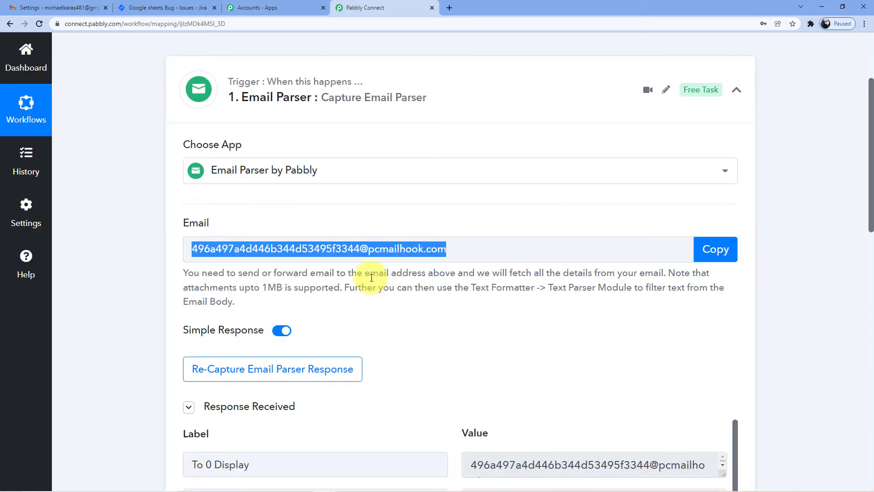
scroll(401, 267, "down", 8)
scroll(326, 252, "up", 2)
scroll(326, 252, "down", 2)
left_click(86, 7)
scroll(570, 225, "down", 2)
scroll(527, 282, "up", 2)
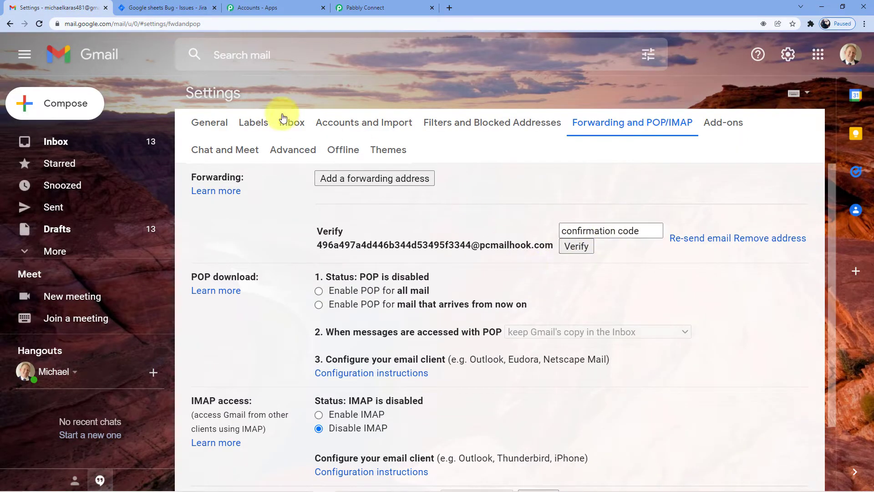
- In Pabbly Connect, enlarge the Body Text value of the captured response and copy the confirmation code from it
left_click(348, 7)
scroll(291, 191, "down", 2)
scroll(318, 209, "down", 10)
scroll(319, 216, "down", 3)
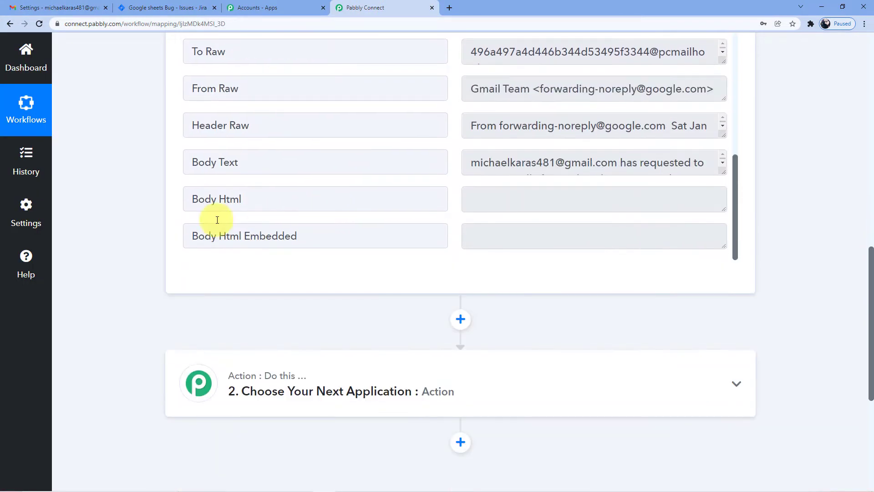
scroll(700, 172, "down", 1)
left_click_drag(724, 127, 724, 213)
scroll(560, 166, "down", 1)
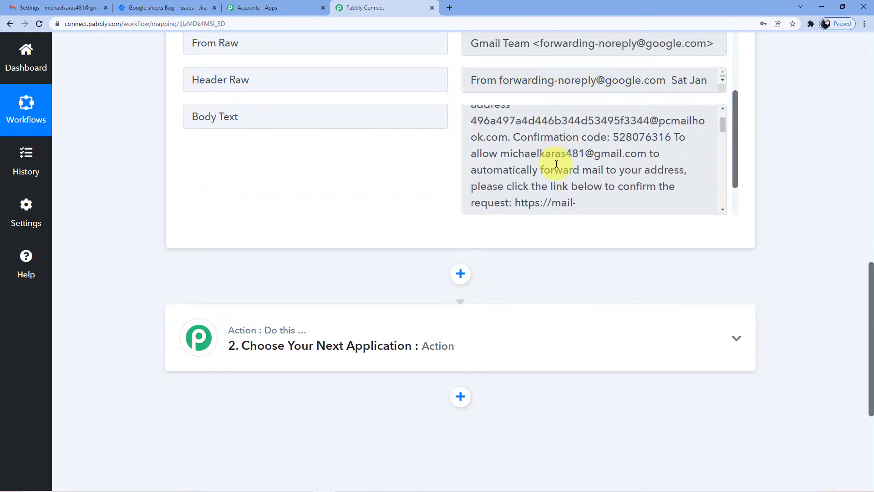
left_click_drag(615, 138, 669, 140)
right_click(669, 141)
left_click(684, 144)
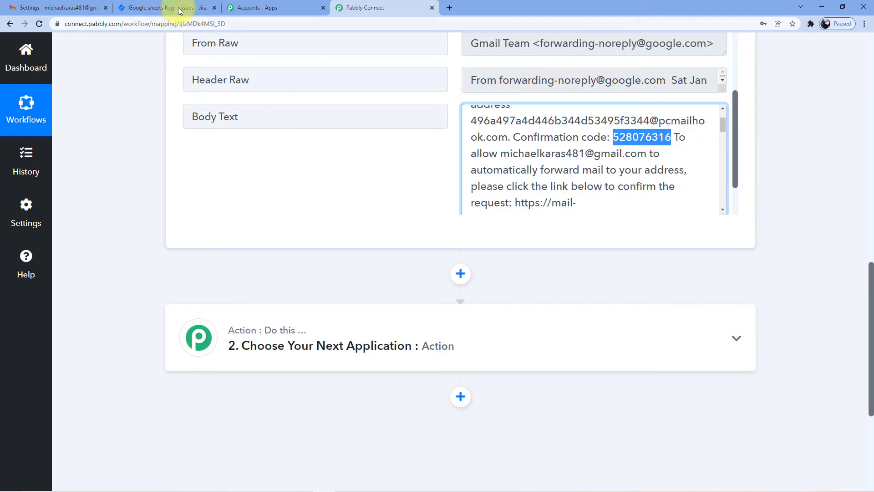
- In Gmail's forwarding settings, enter the copied confirmation code and verify the parser's forwarding address
left_click(59, 8)
left_click(582, 235)
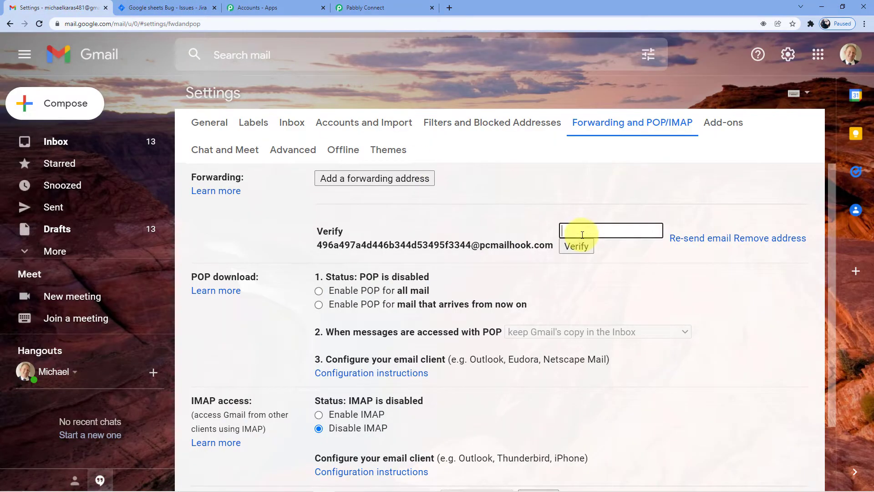
key("ctrl+v")
left_click(577, 247)
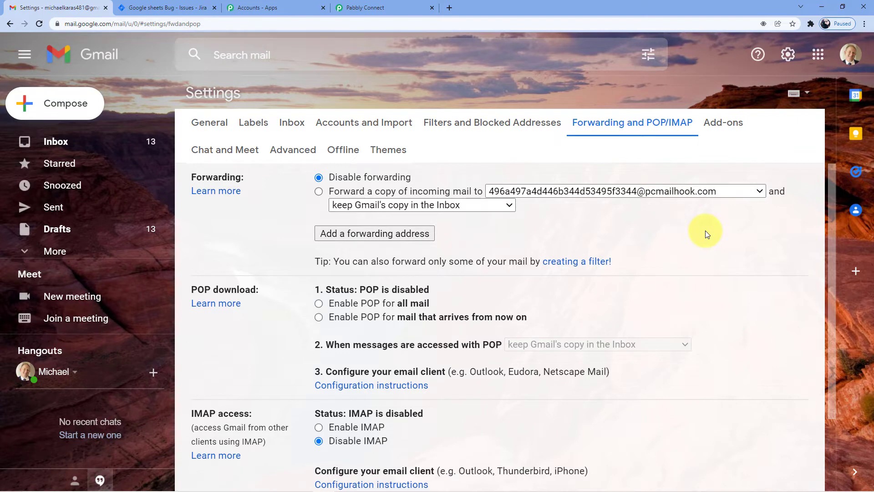
- Turn on forwarding a copy of incoming mail to the parser address, keeping Gmail's copy in the Inbox, and save the changes
left_click(320, 192)
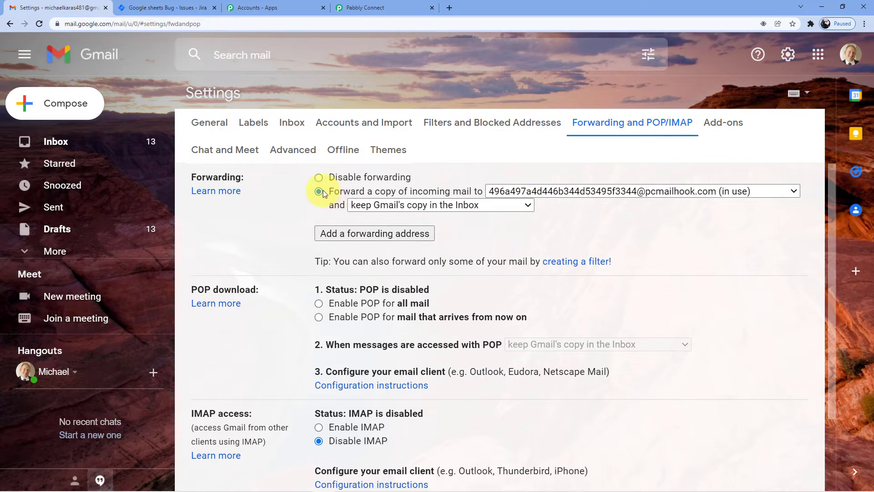
scroll(631, 182, "down", 3)
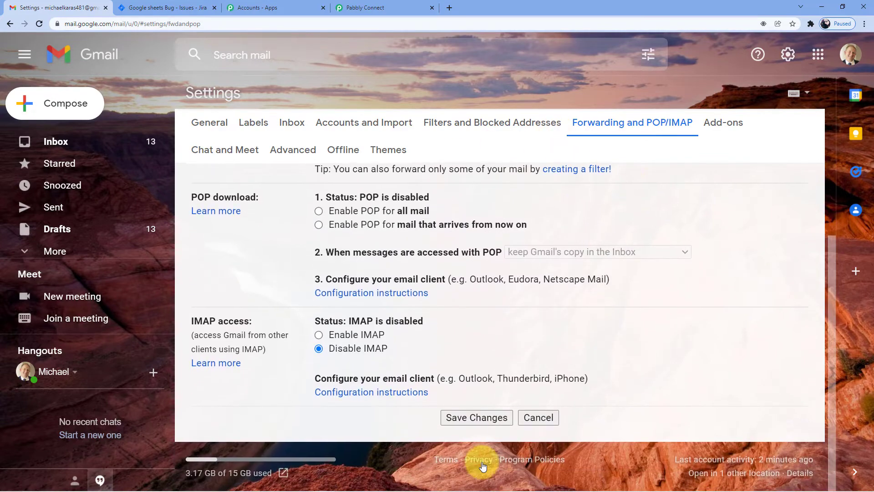
left_click(476, 417)
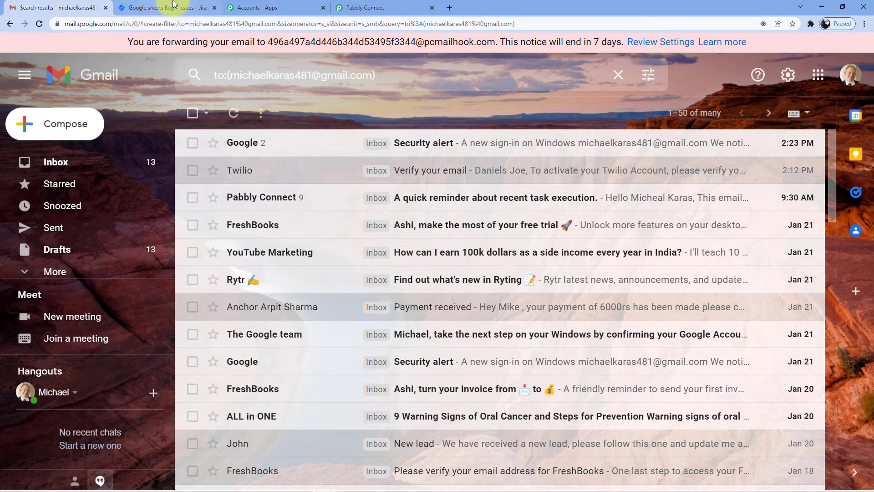
- Return to Pabbly Connect and start recapturing the Email Parser response, agreeing to replace the captured one
left_click(396, 6)
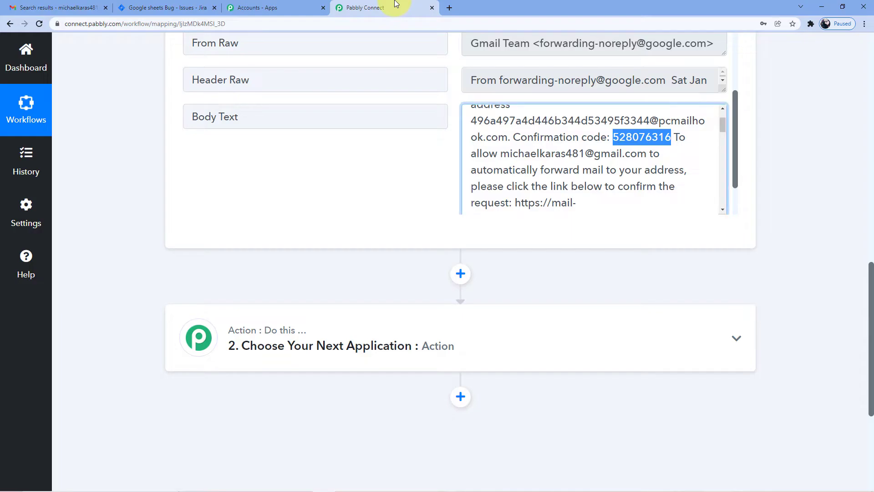
scroll(512, 205, "up", 4)
scroll(512, 205, "up", 4)
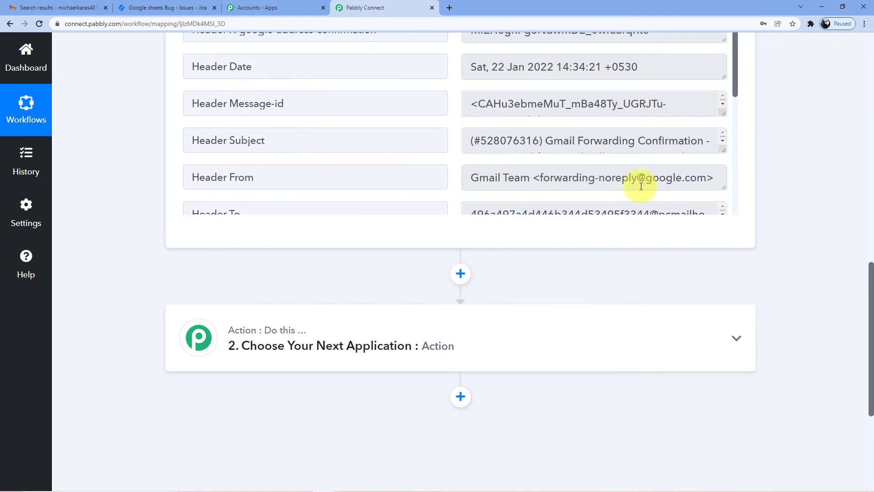
left_click_drag(870, 273, 870, 152)
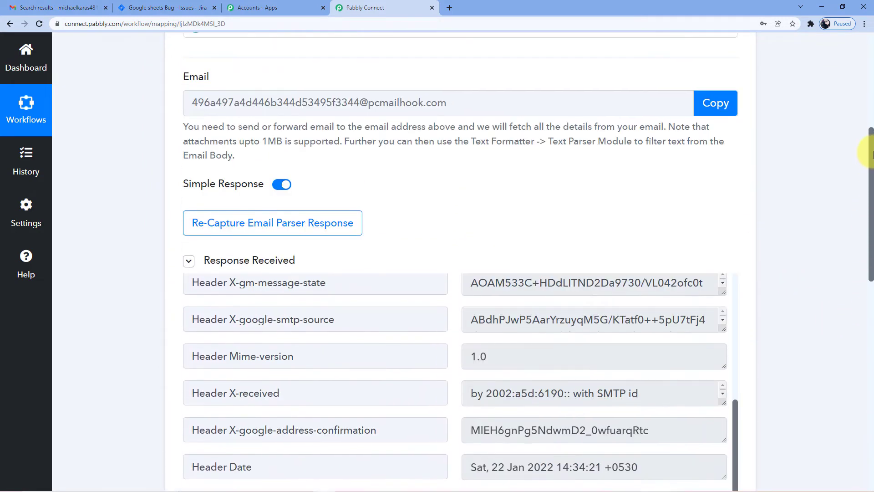
left_click(287, 240)
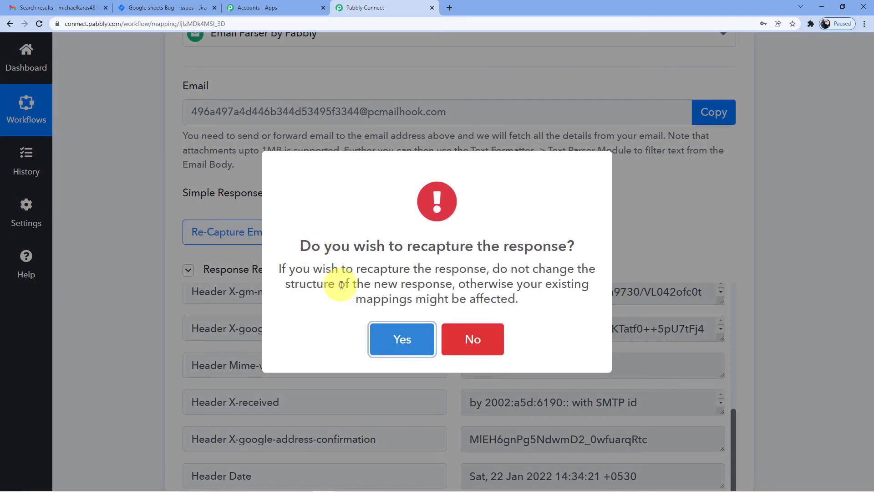
left_click(403, 339)
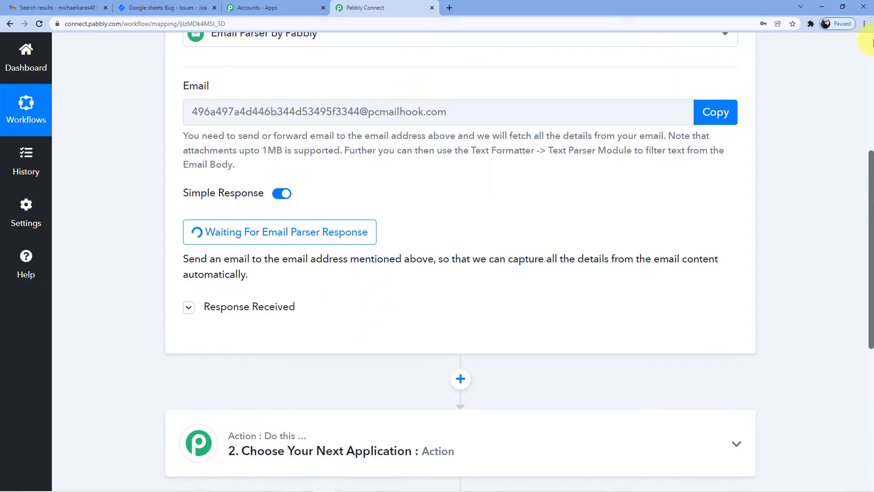
- Open Gmail in a new tab, switch to the second signed-in account and close the duplicate tab of the first account
left_click(448, 7)
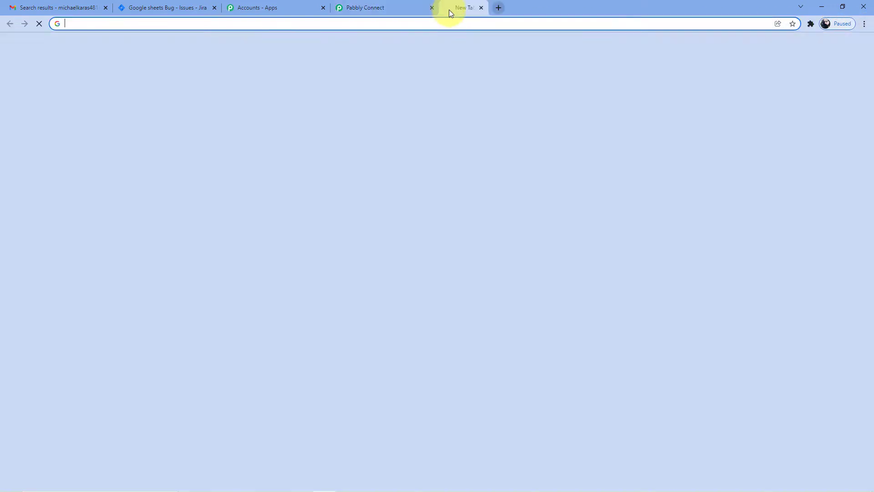
left_click(453, 18)
type("gmail")
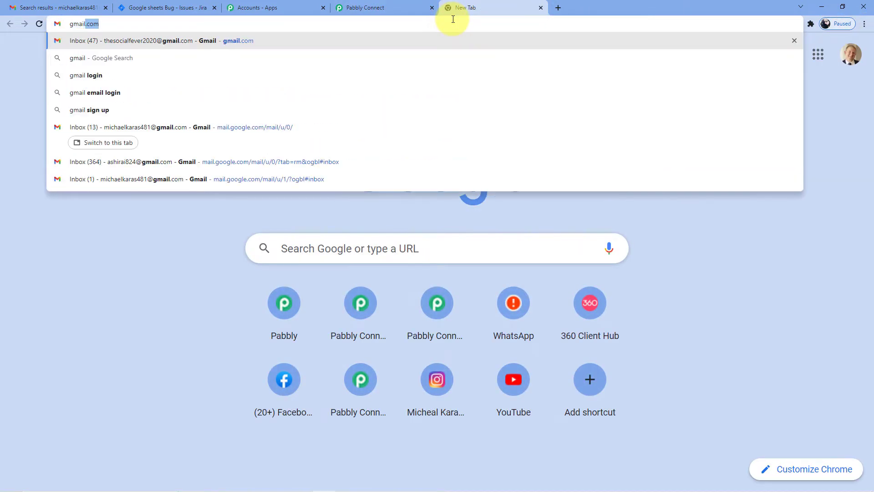
key("Return")
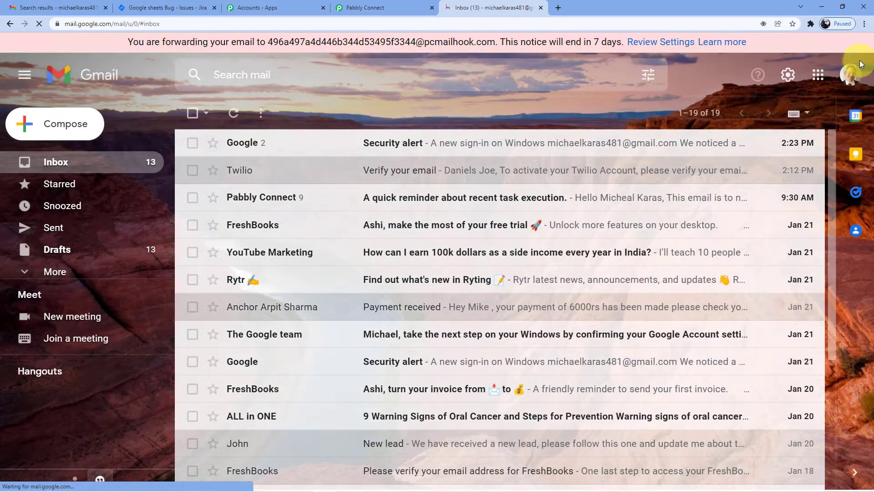
left_click(851, 73)
left_click(746, 273)
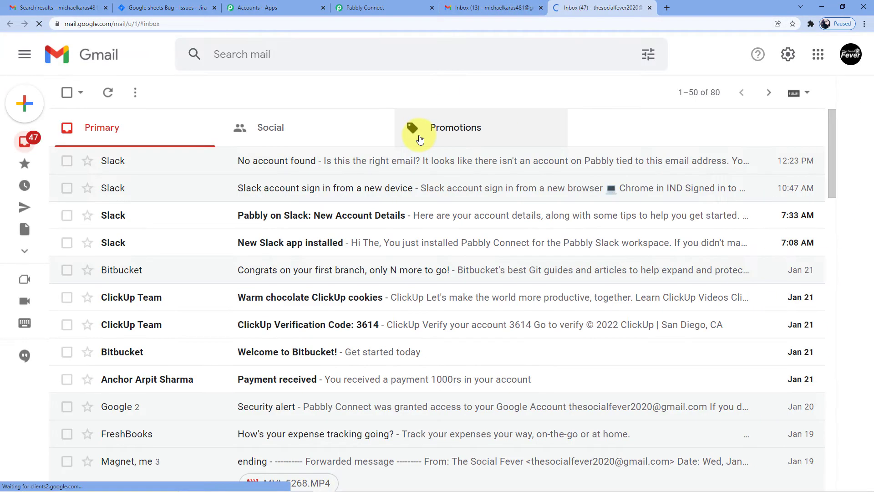
left_click(541, 8)
- Compose a new message addressed to the first Gmail account's email with the subject "Pabbly Issue"
left_click(25, 103)
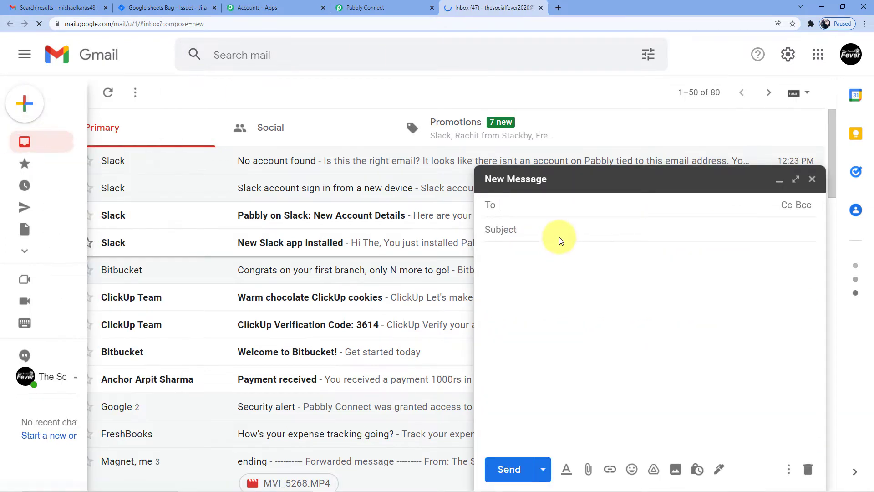
type("mic")
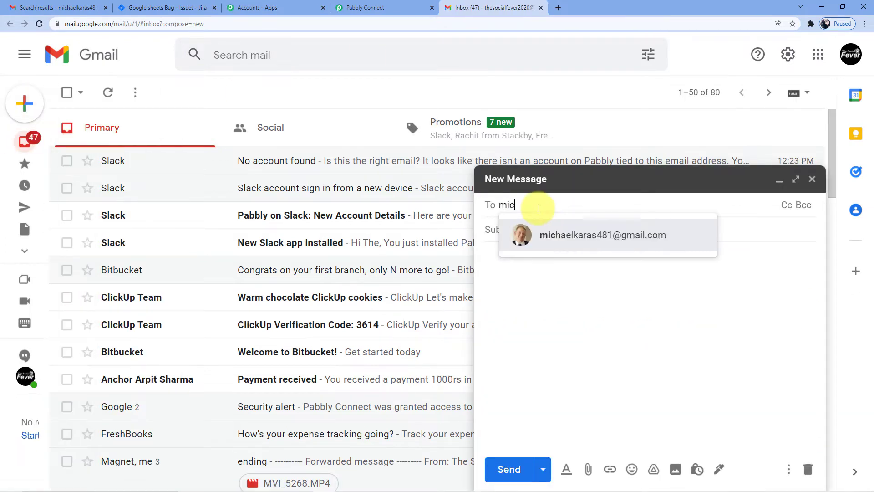
left_click(562, 228)
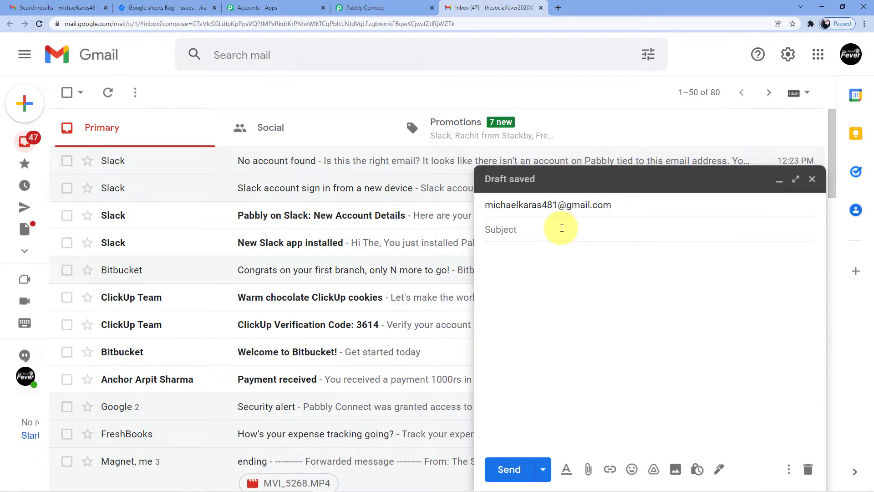
type("ji")
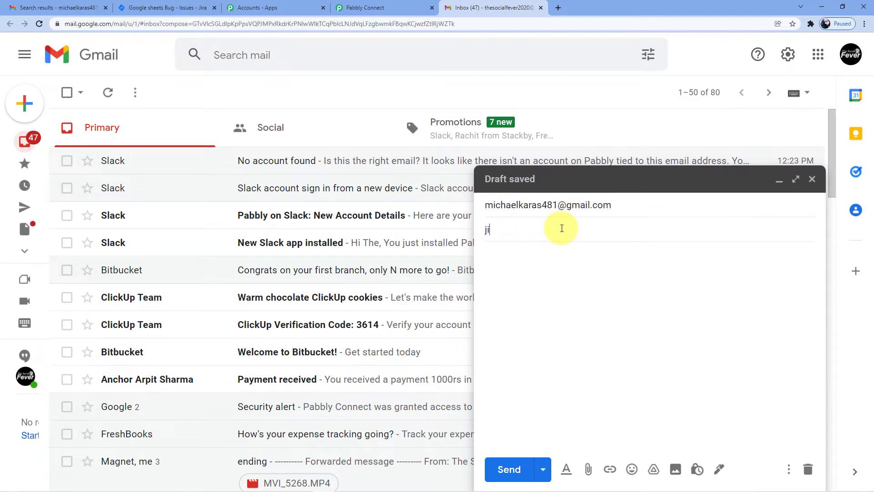
key("BackSpace")
key("BackSpace")
type("Pabbly Issue")
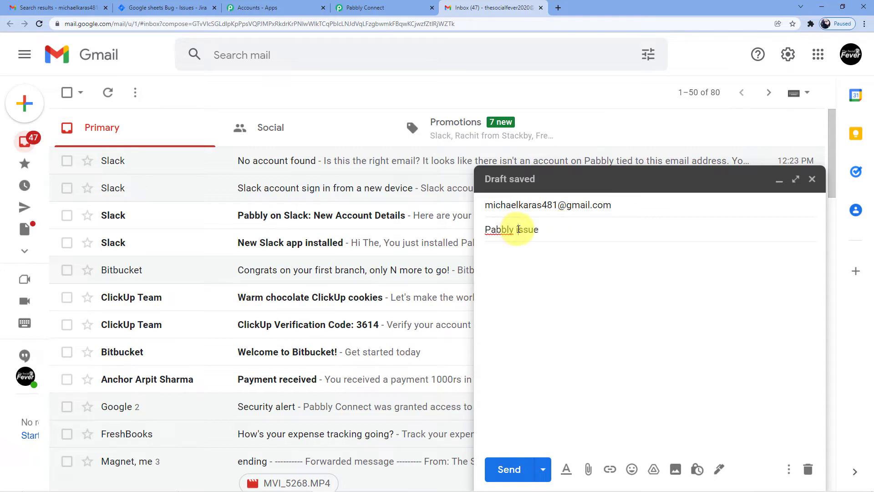
- Send the message with the body "Hey i am having some issues in Pabbly Connect. Please have a look at them" and return to the receiving mailbox
left_click(519, 253)
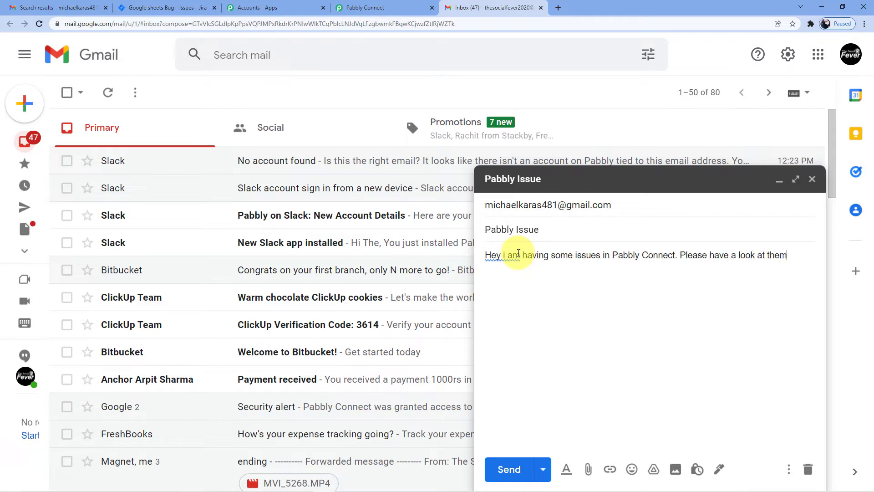
type("m")
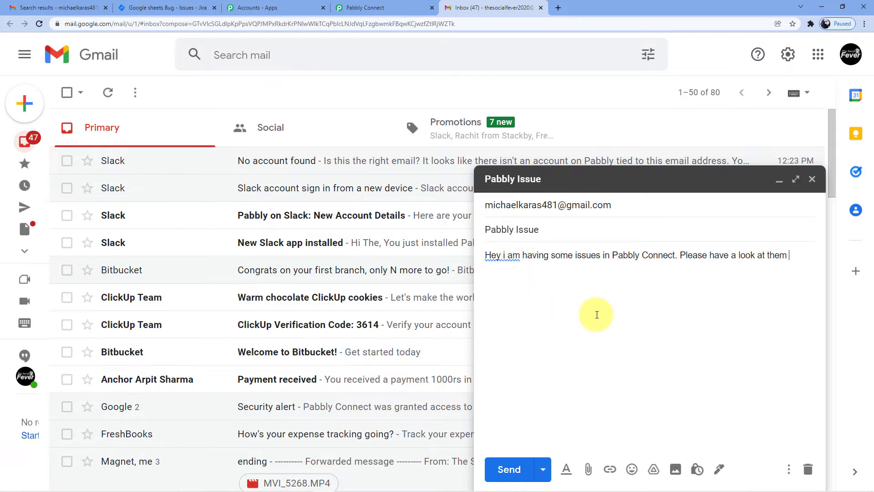
left_click(511, 469)
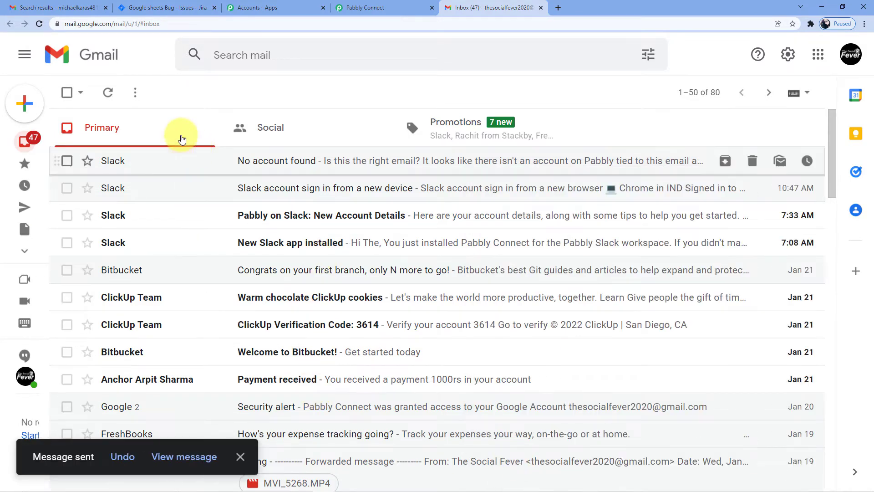
left_click(66, 5)
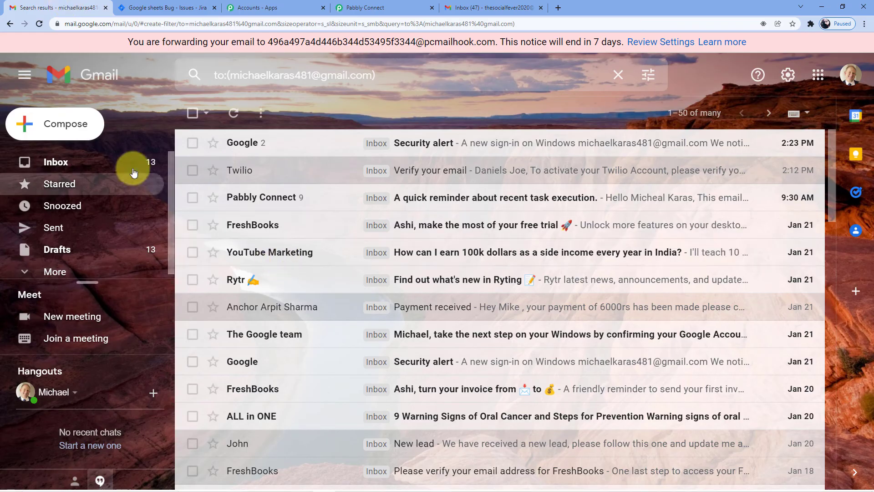
- Refresh the receiving mailbox until the new email arrives, dismissing the filter form, and open the "Pabbly Issue" message
left_click(40, 25)
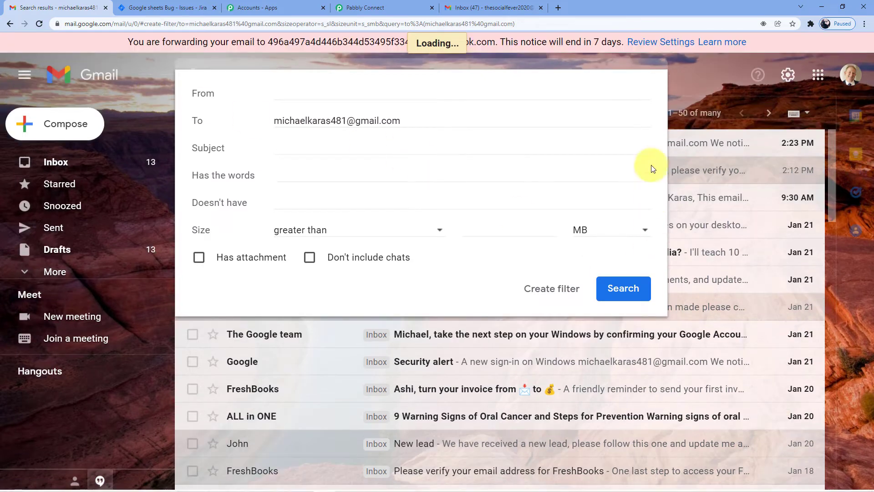
left_click(692, 95)
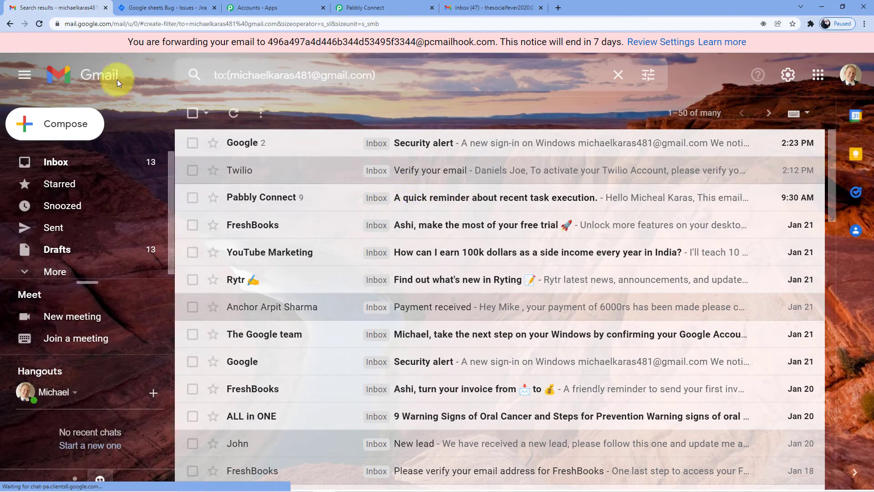
left_click(38, 24)
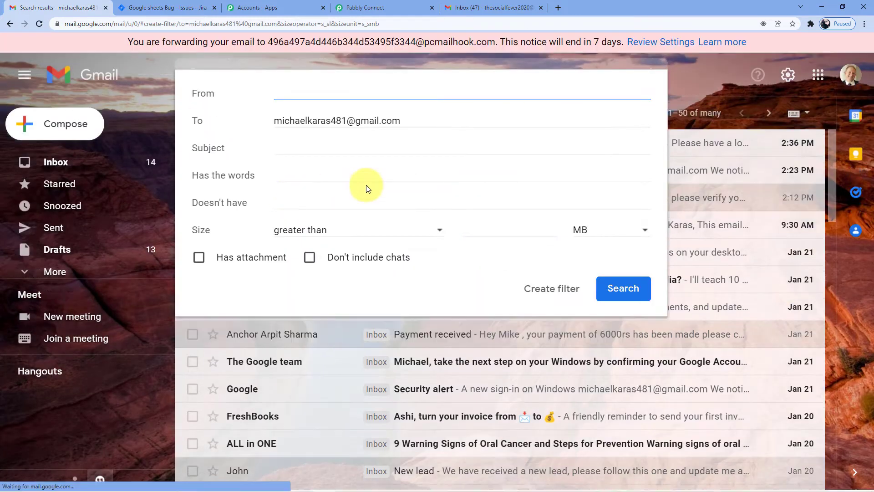
left_click(693, 86)
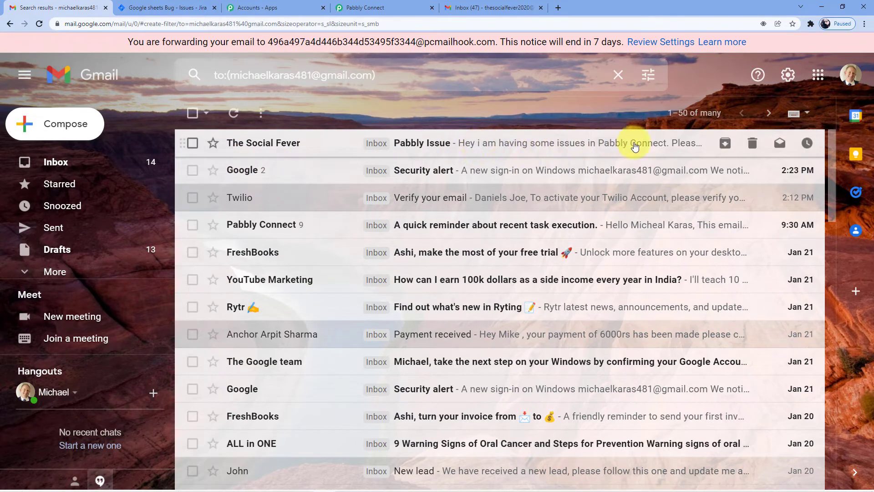
left_click(679, 145)
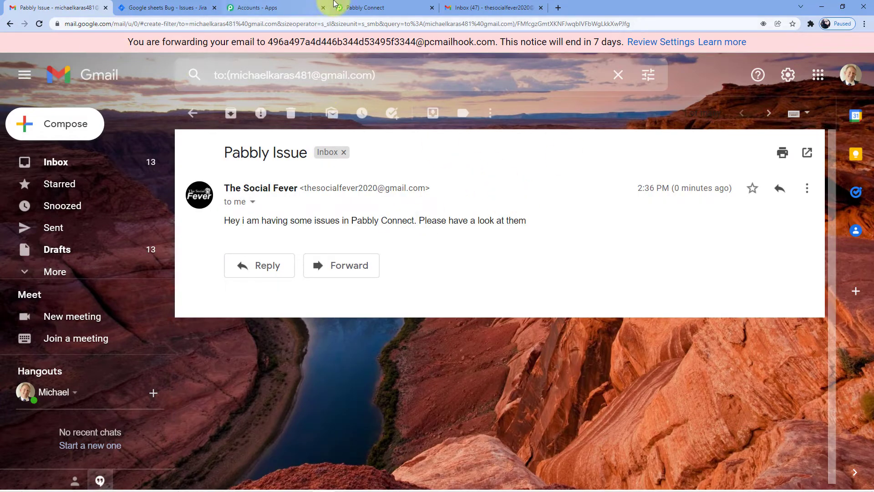
- Switch to Pabbly Connect and examine the captured Email Parser response, including the sender, subject and body text fields
left_click(370, 8)
scroll(452, 168, "down", 3)
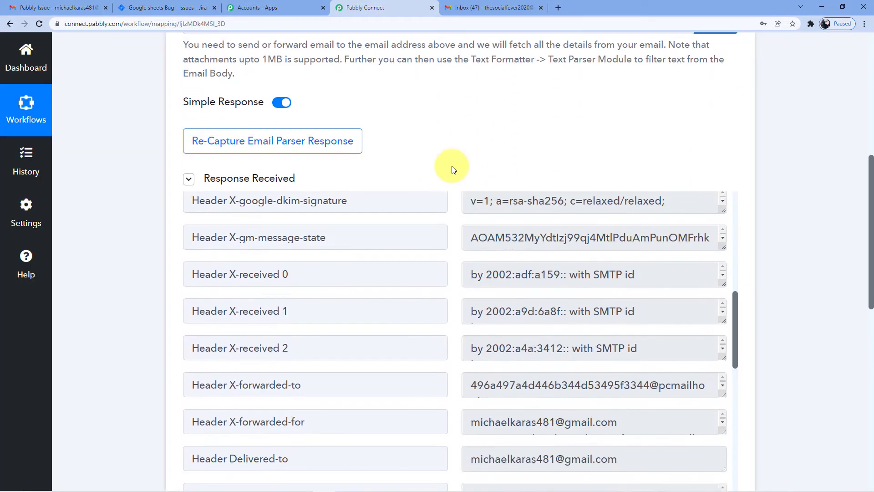
scroll(351, 95, "down", 1)
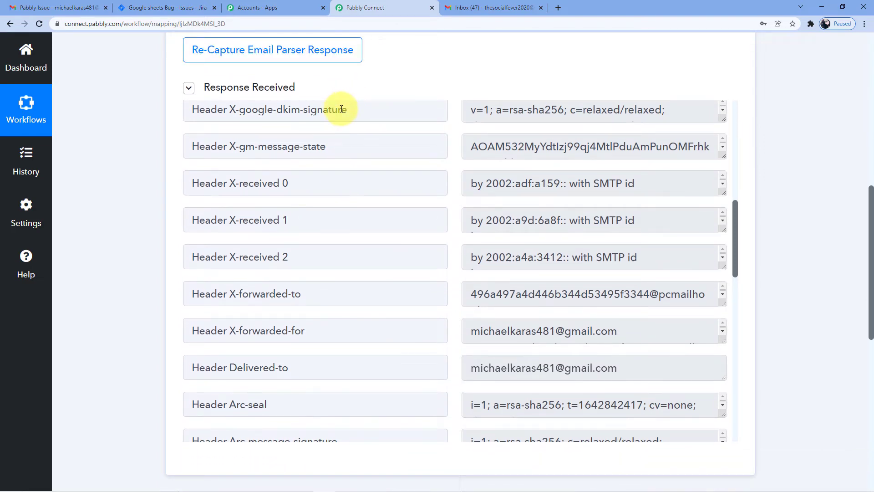
scroll(341, 109, "down", 2)
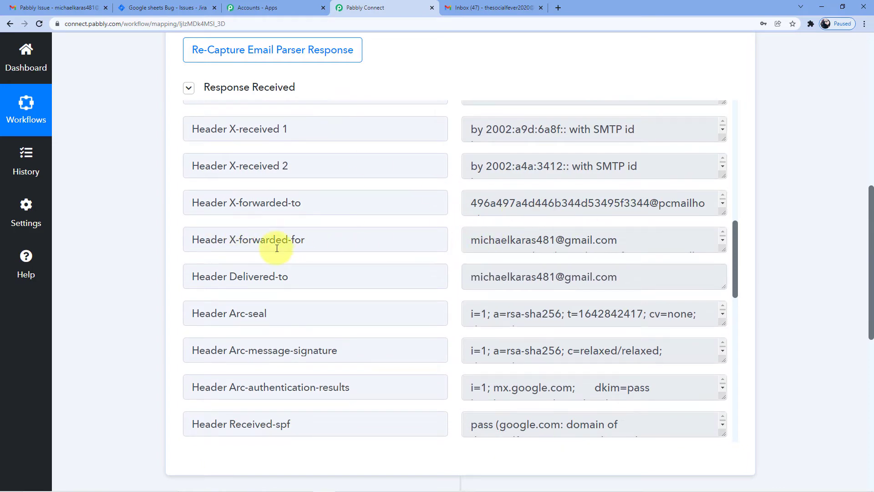
scroll(552, 228, "down", 2)
scroll(290, 269, "down", 3)
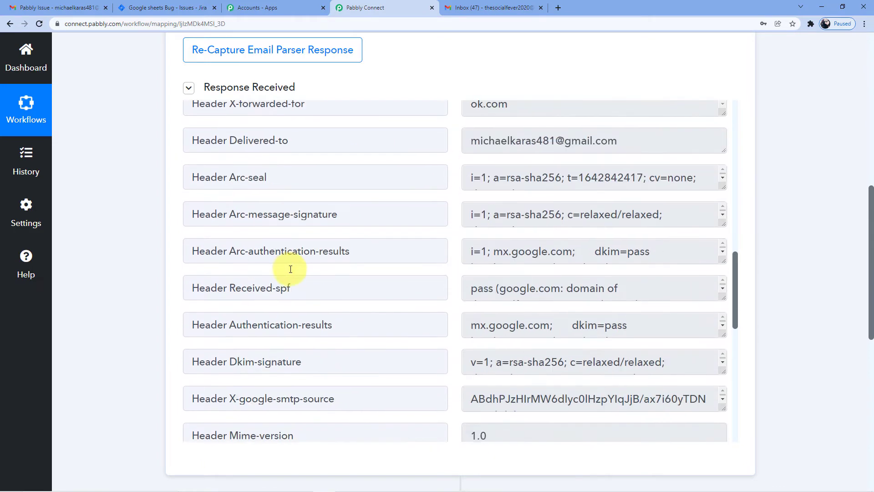
scroll(291, 270, "up", 10)
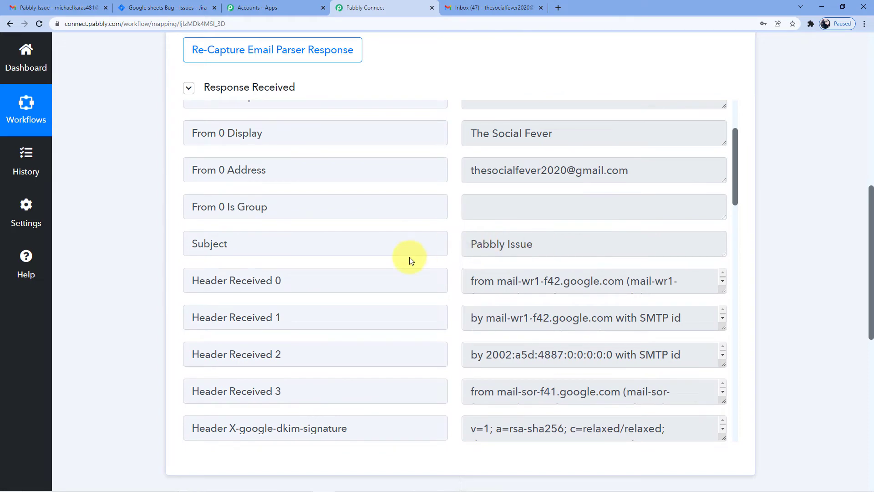
scroll(371, 250, "up", 2)
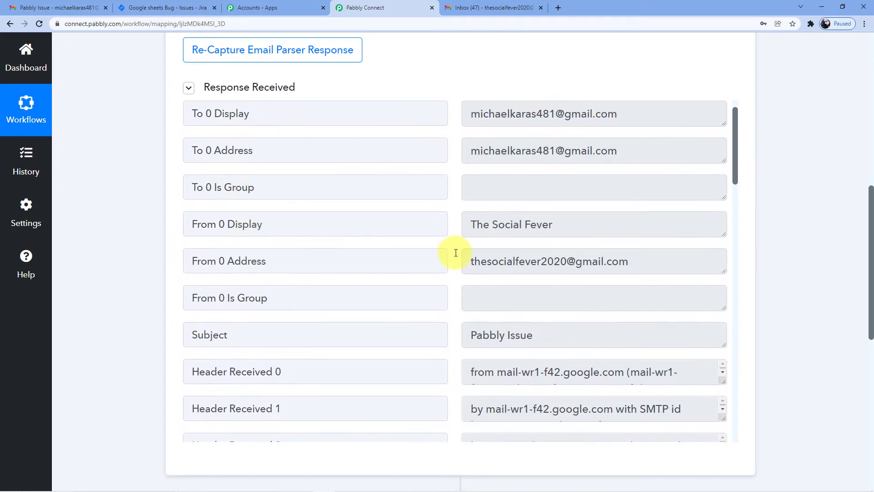
scroll(580, 255, "down", 12)
scroll(580, 256, "down", 10)
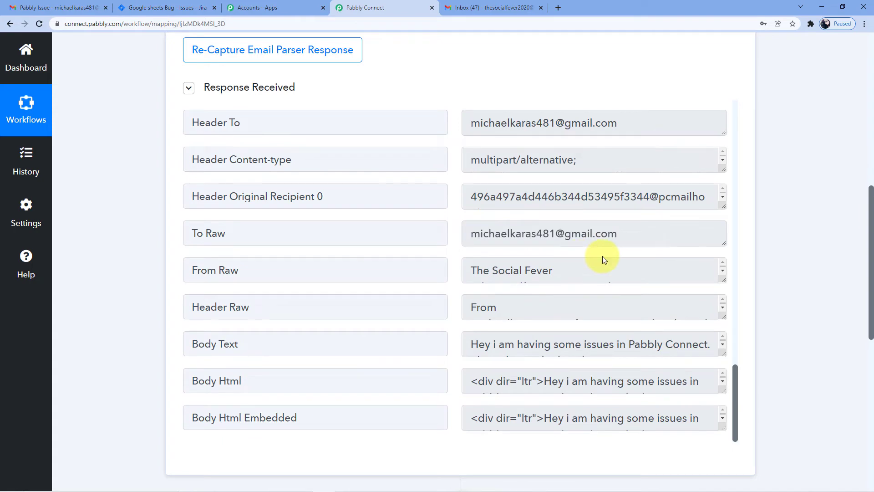
left_click_drag(872, 201, 872, 253)
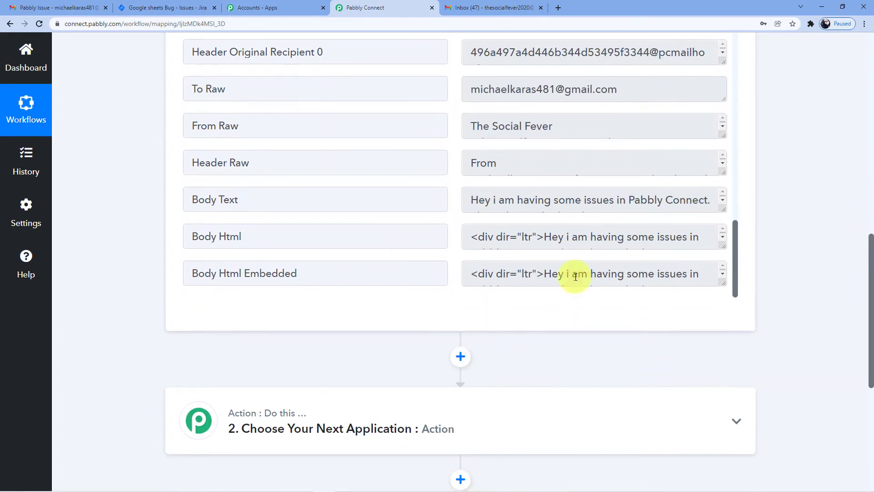
- Set the workflow's second step to the Filter by Pabbly app
scroll(408, 290, "down", 4)
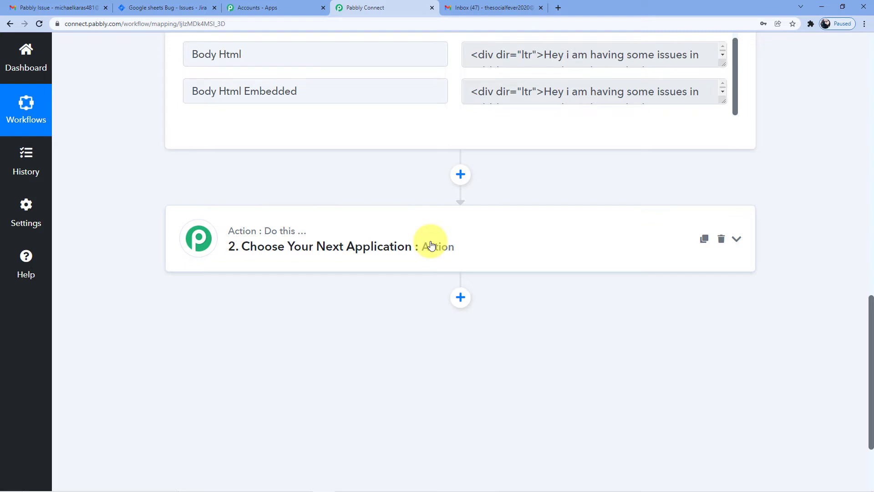
left_click(414, 241)
left_click(271, 329)
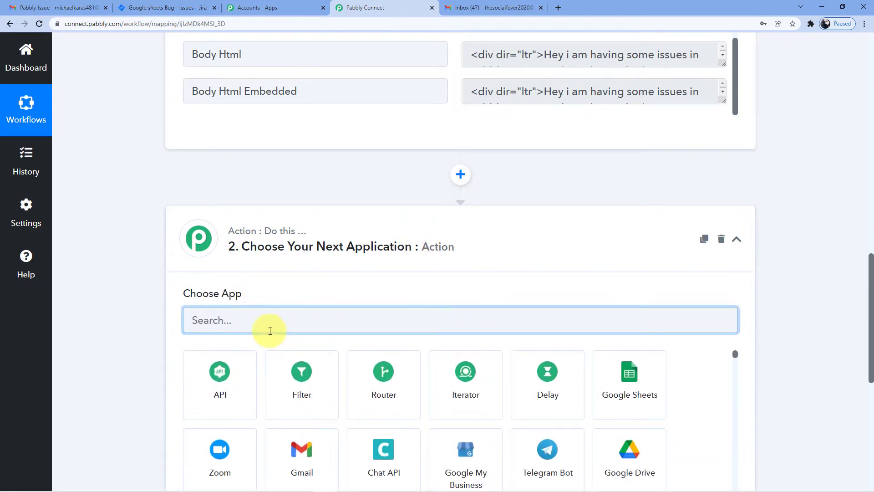
type("filter")
left_click(239, 384)
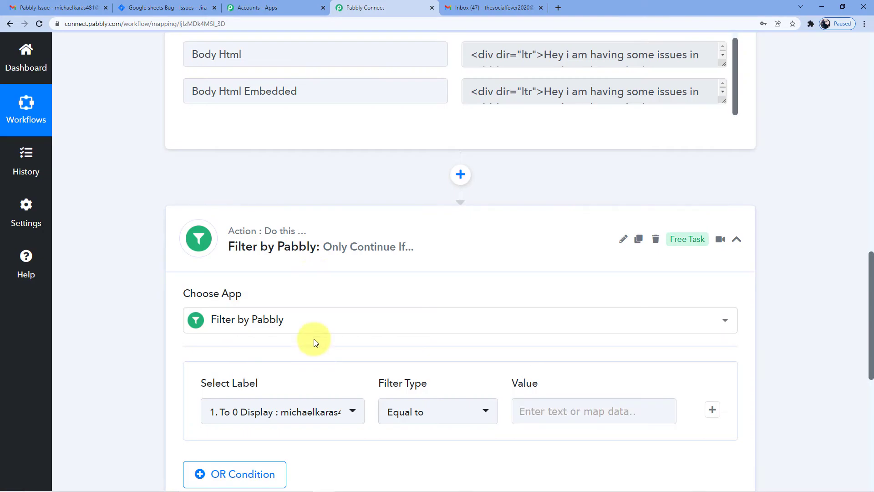
- Set the filter condition's label to the Subject field from the Email Parser response
scroll(315, 337, "down", 3)
left_click(347, 277)
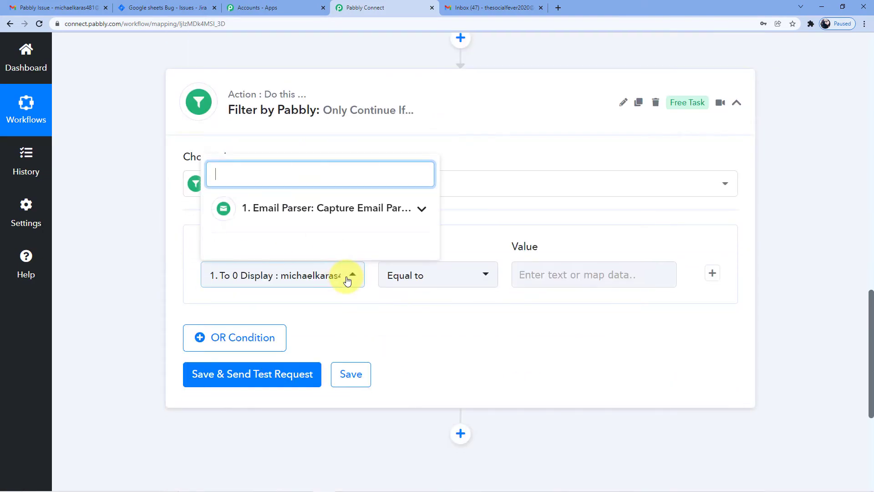
left_click(357, 209)
scroll(351, 236, "down", 2)
scroll(345, 245, "down", 3)
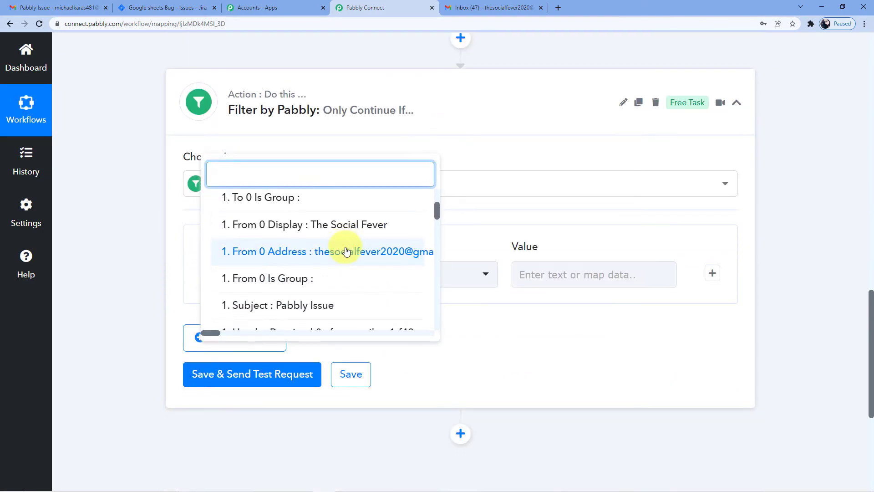
left_click(295, 226)
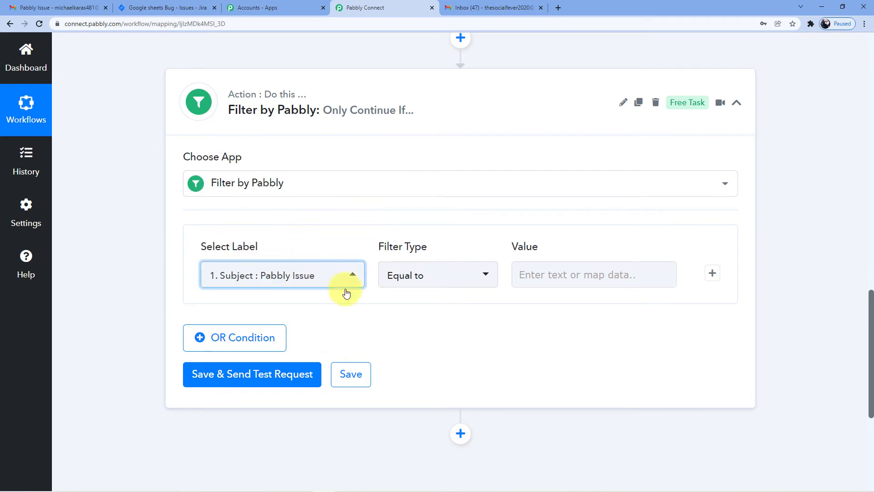
- Set the condition's filter type to Contains and its value to "Issue"
left_click(444, 286)
left_click(429, 171)
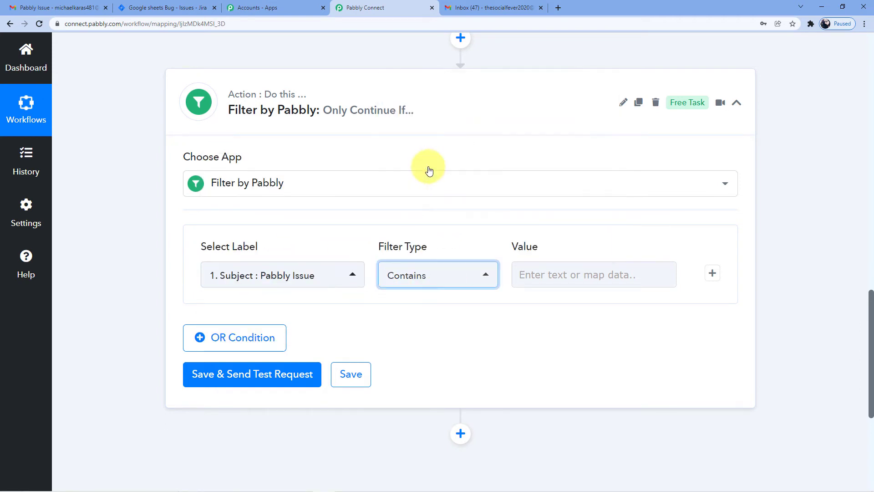
left_click(556, 274)
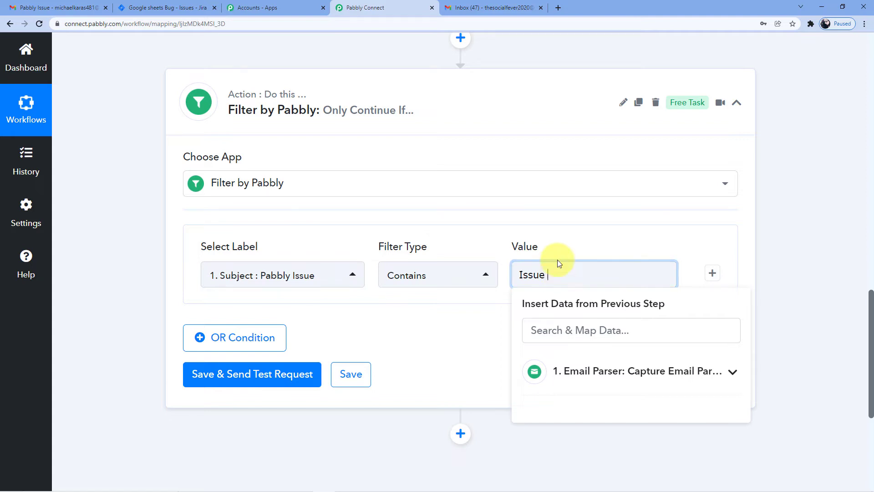
left_click(558, 251)
- Save the filter with a test request and review the returned status and message
scroll(482, 279, "down", 3)
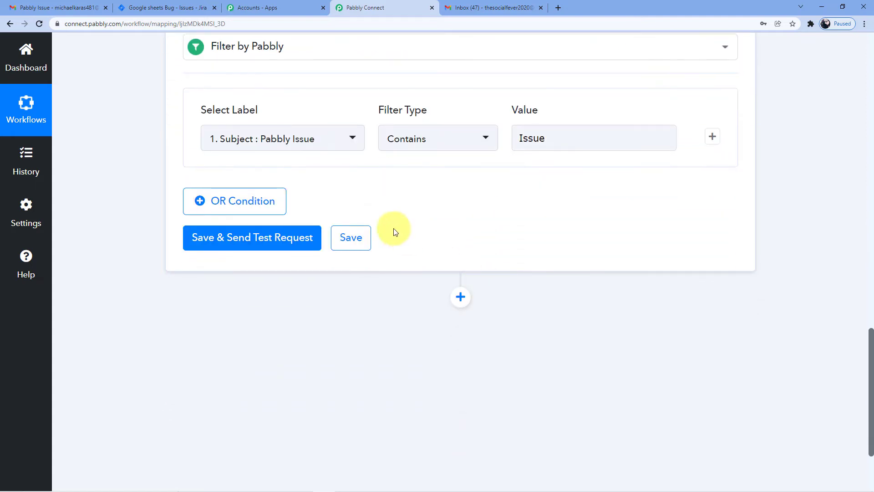
left_click(340, 239)
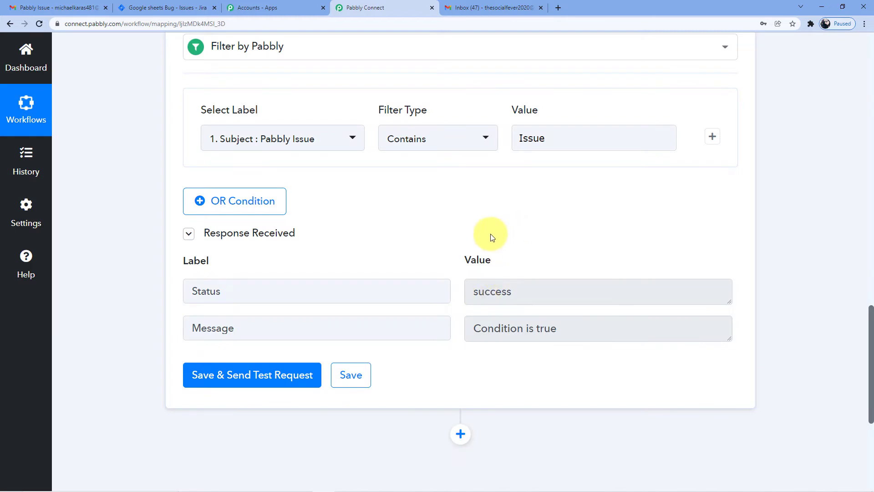
scroll(442, 237, "up", 2)
scroll(441, 238, "down", 4)
scroll(305, 185, "up", 3)
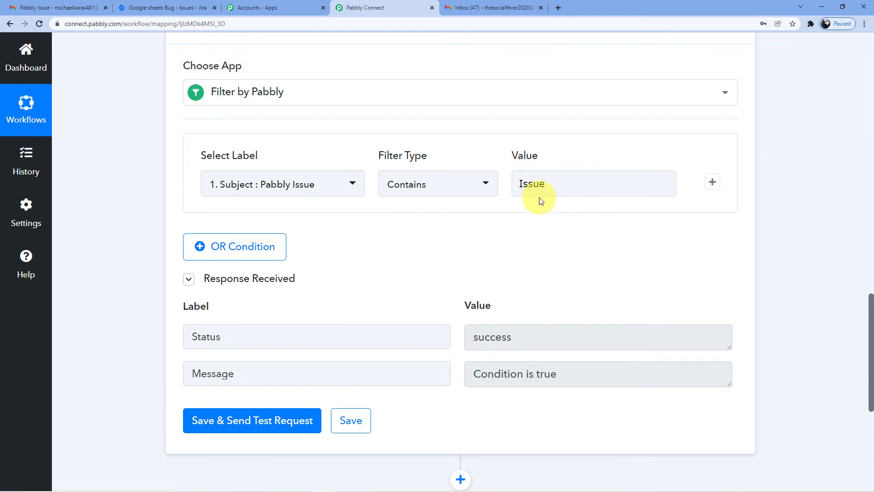
- Add another action step after the filter and choose Jira Software as its app
scroll(496, 305, "down", 6)
left_click(454, 202)
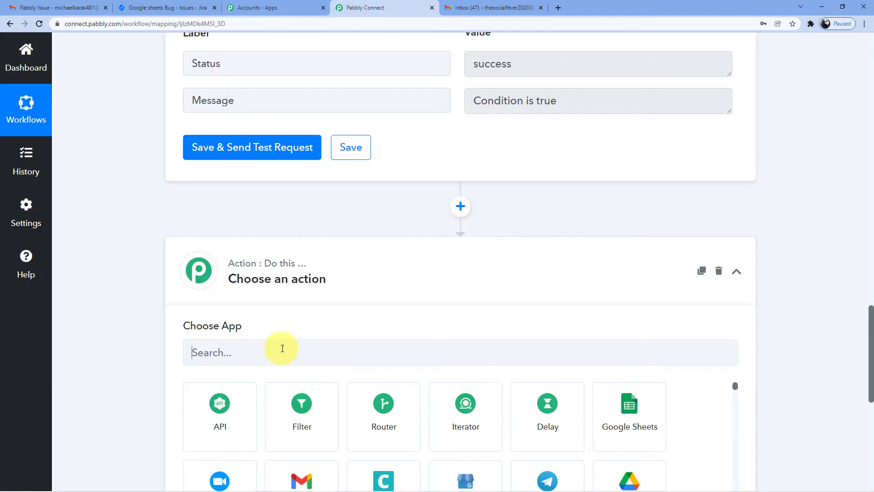
left_click(295, 357)
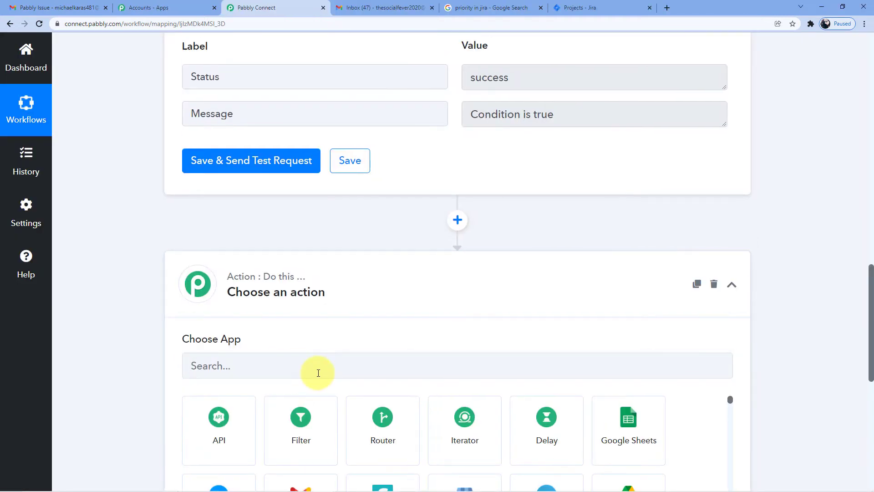
left_click(318, 373)
type("Jir")
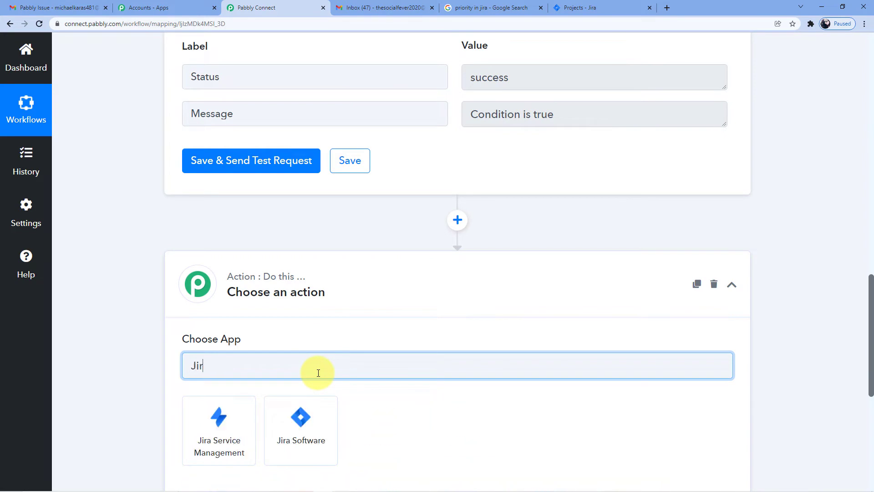
type("a")
scroll(318, 373, "down", 2)
left_click(318, 332)
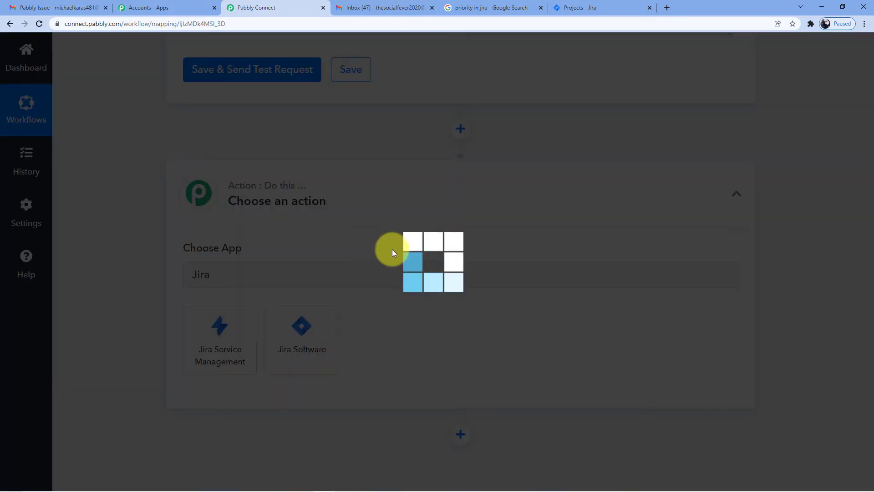
- Set the Jira Software action event to Create Issue
scroll(364, 249, "down", 2)
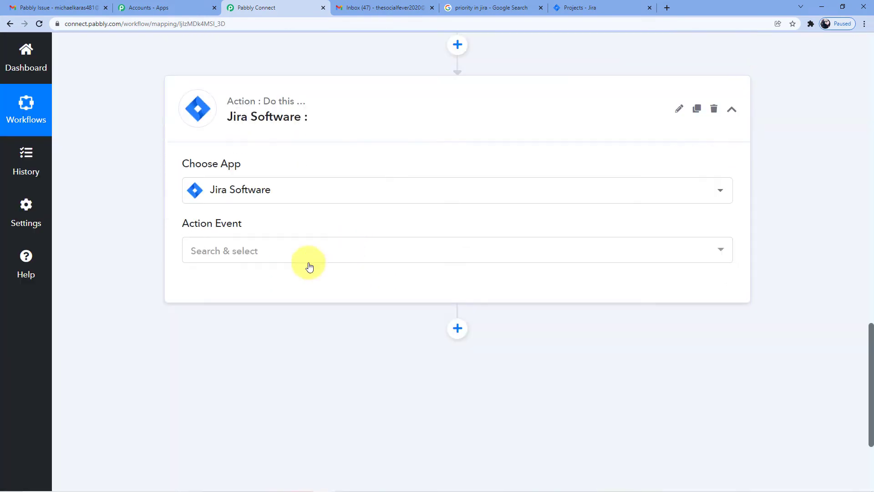
left_click(249, 245)
left_click(252, 313)
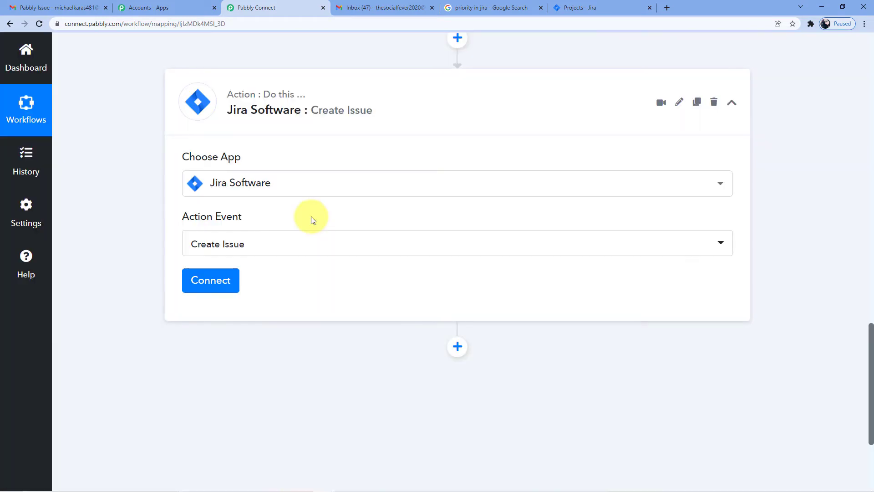
- Open the Jira Software connection settings and delete the existing connection Jira Software #5
left_click(230, 286)
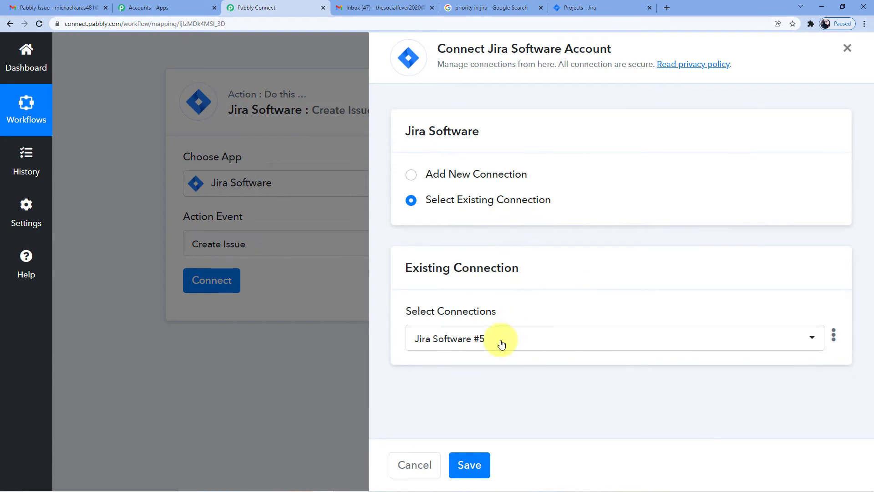
left_click(836, 336)
left_click(771, 388)
left_click(421, 331)
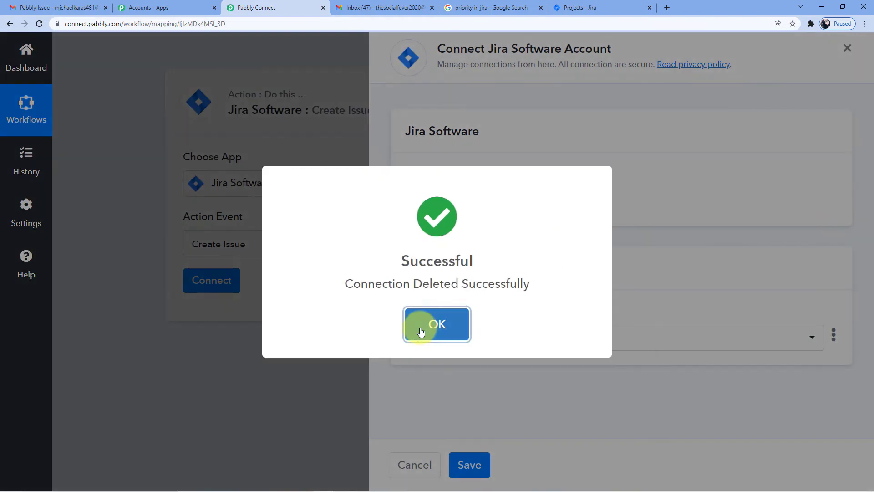
left_click(422, 329)
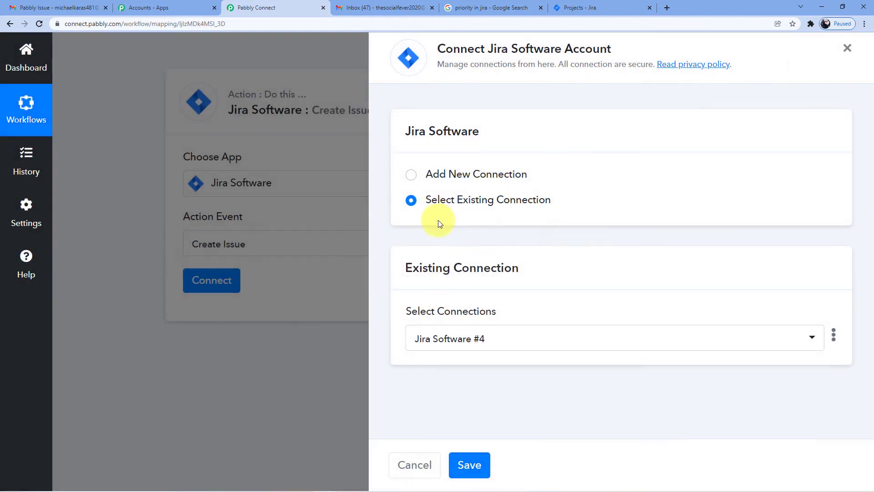
- Add a new Jira Software connection and authorize Pabbly to access pabbly.atlassian.net
left_click(455, 176)
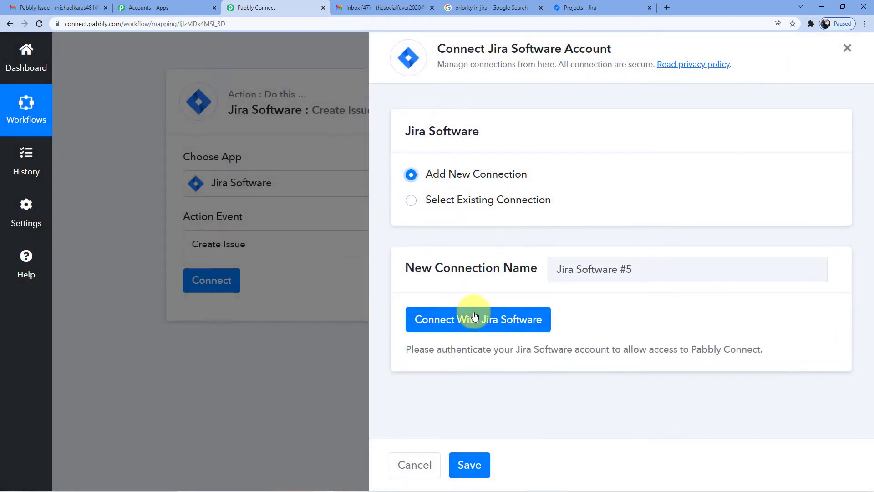
left_click(476, 315)
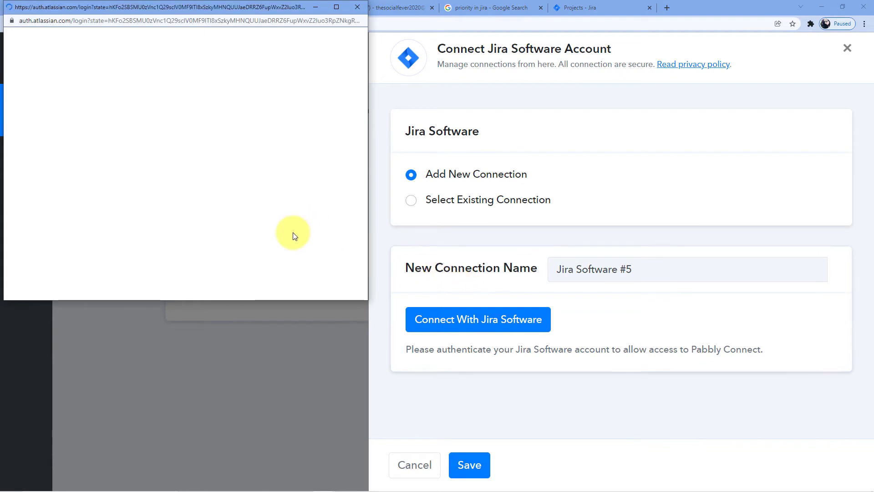
scroll(196, 210, "down", 5)
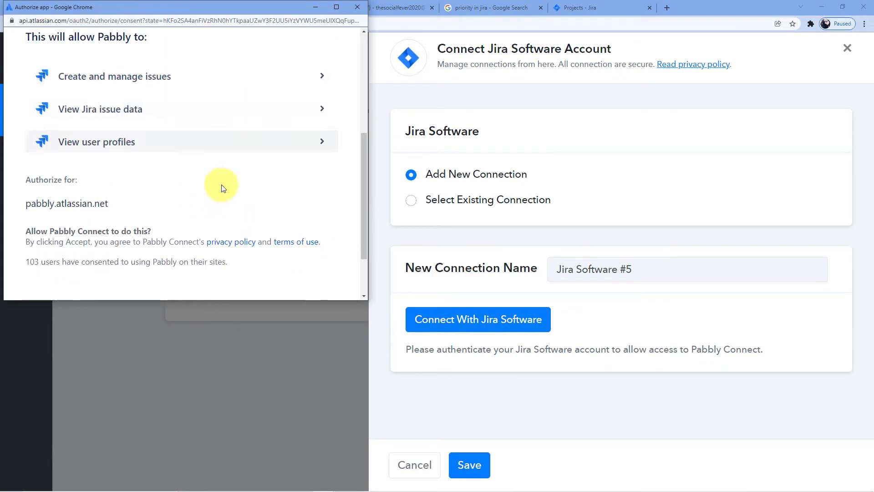
scroll(255, 237, "down", 1)
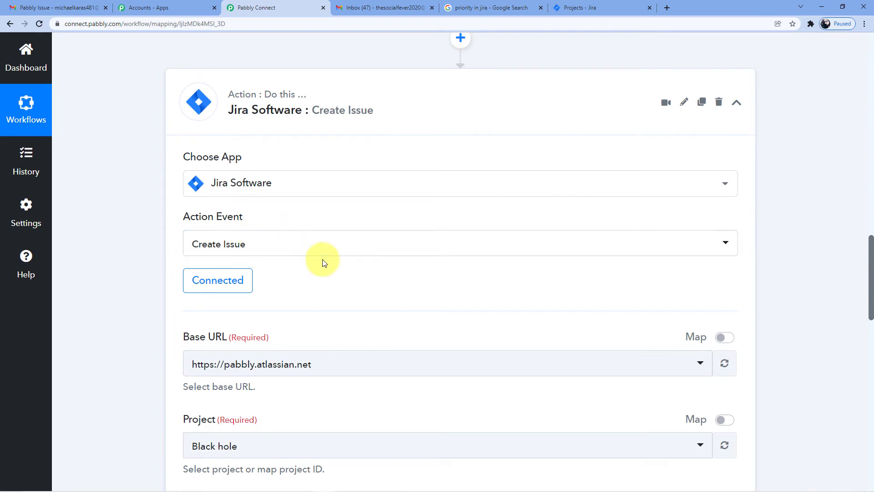
- Set the Jira issue's project to Pabbly Connect Project
scroll(324, 263, "down", 2)
scroll(324, 263, "down", 2)
scroll(324, 264, "up", 5)
scroll(325, 264, "down", 2)
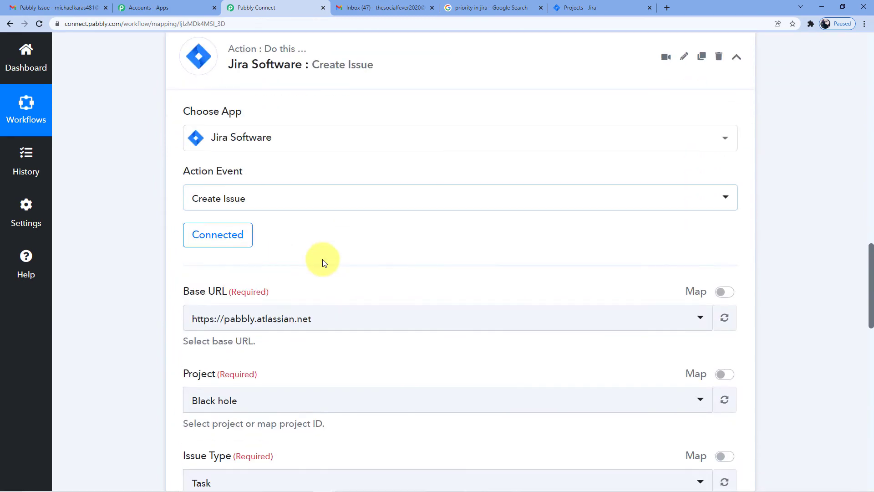
scroll(324, 264, "down", 3)
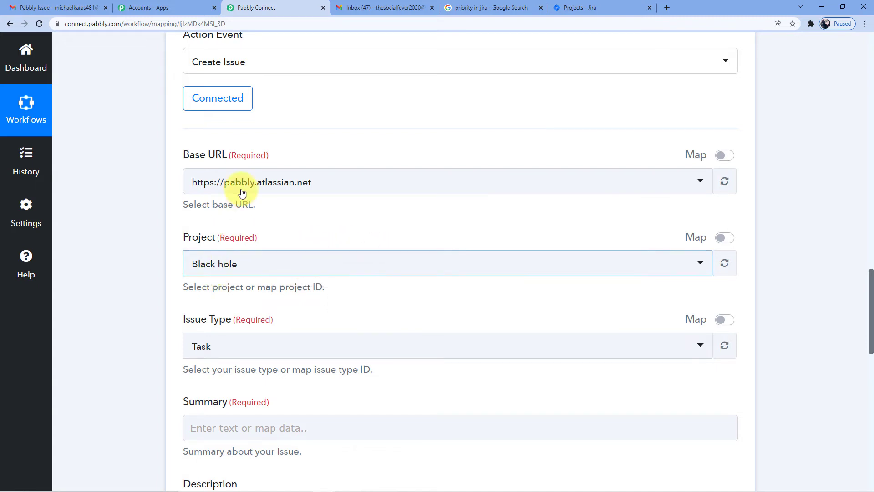
left_click(272, 255)
scroll(295, 203, "down", 2)
scroll(272, 217, "down", 5)
scroll(274, 221, "up", 1)
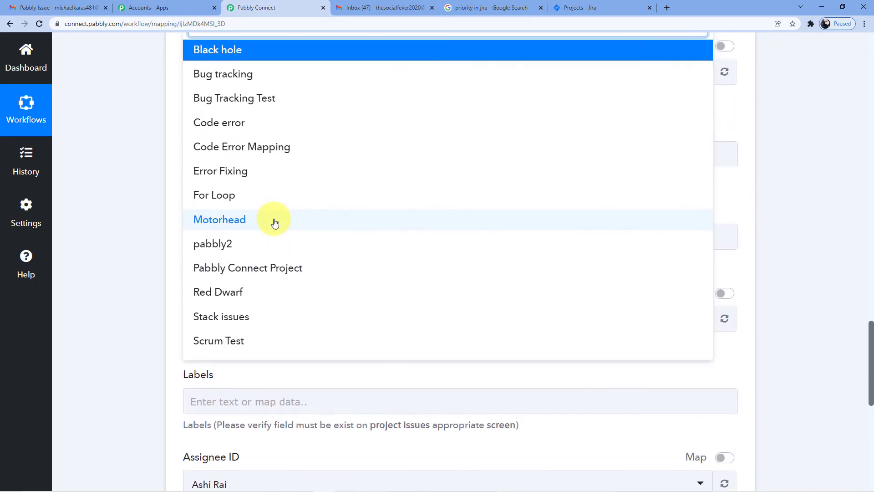
left_click(258, 273)
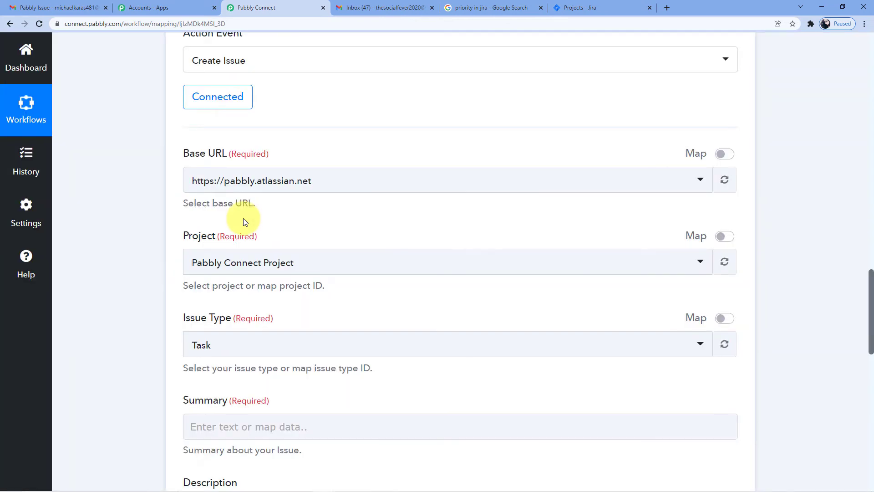
- Select Task as the issue type for the Jira issue
scroll(302, 221, "down", 3)
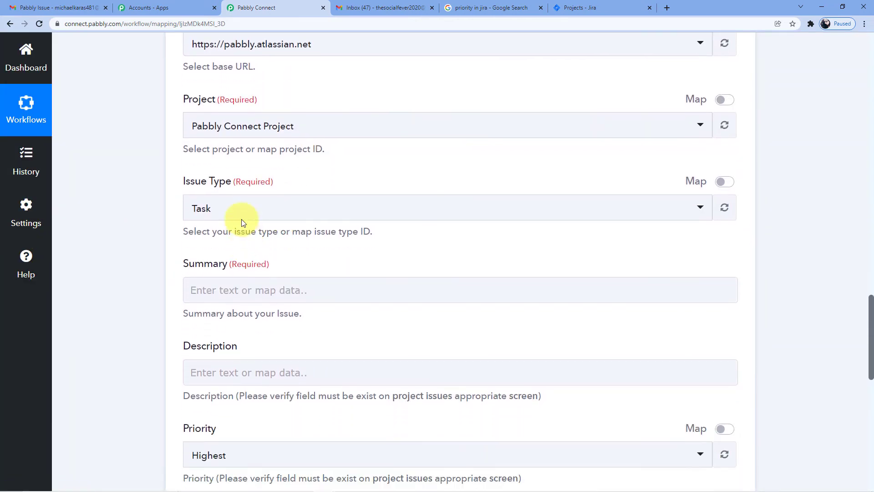
left_click(237, 211)
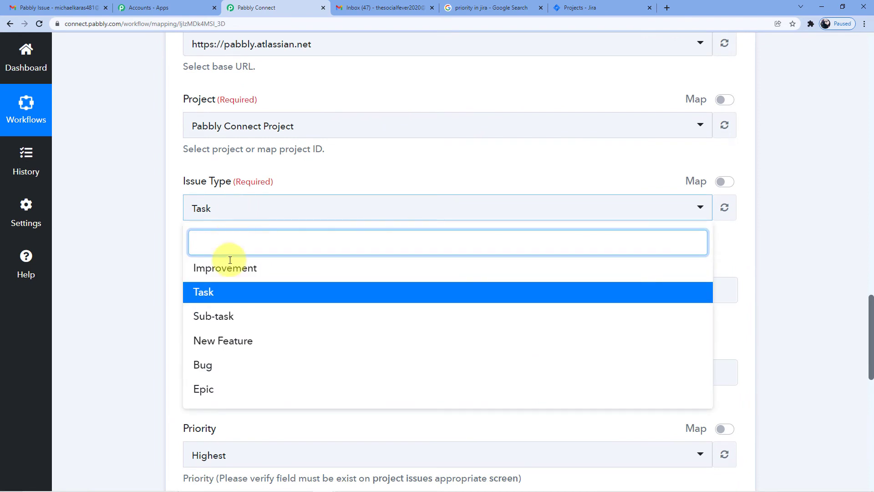
left_click(205, 293)
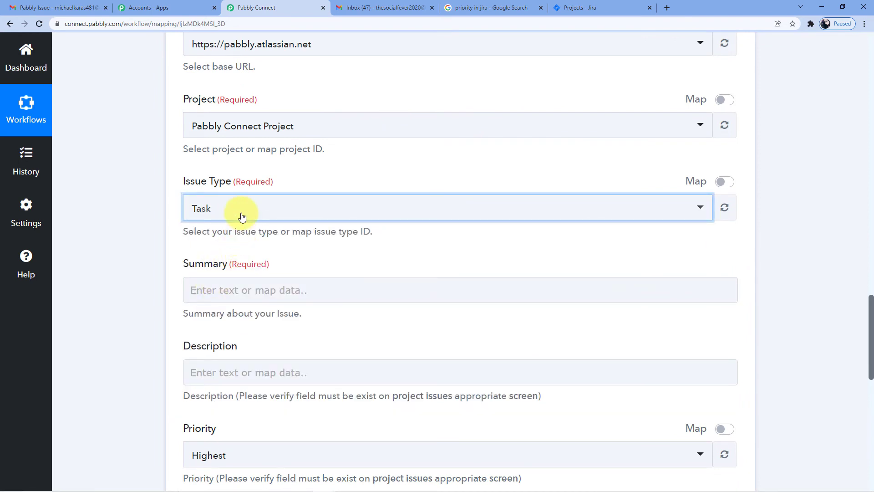
- Map the issue's Summary to the Header Subject value from the Email Parser step
scroll(242, 217, "down", 2)
left_click(252, 197)
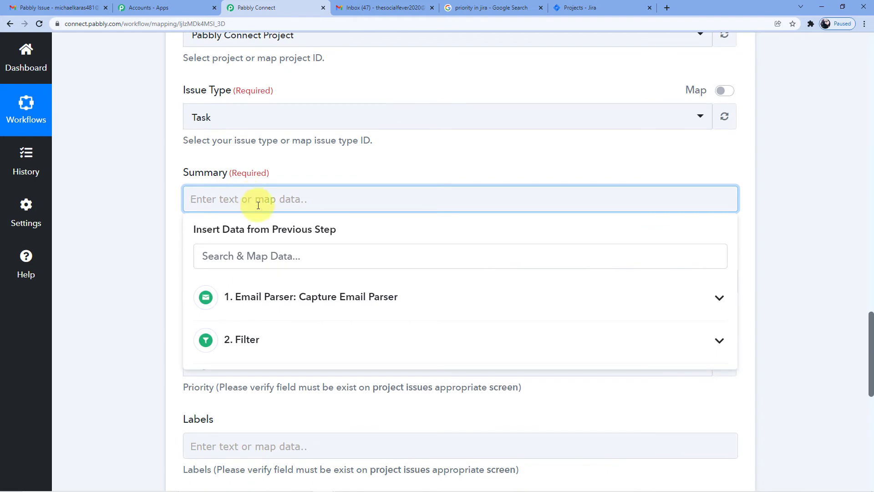
left_click(299, 295)
scroll(296, 300, "down", 3)
scroll(296, 324, "down", 6)
scroll(318, 392, "down", 5)
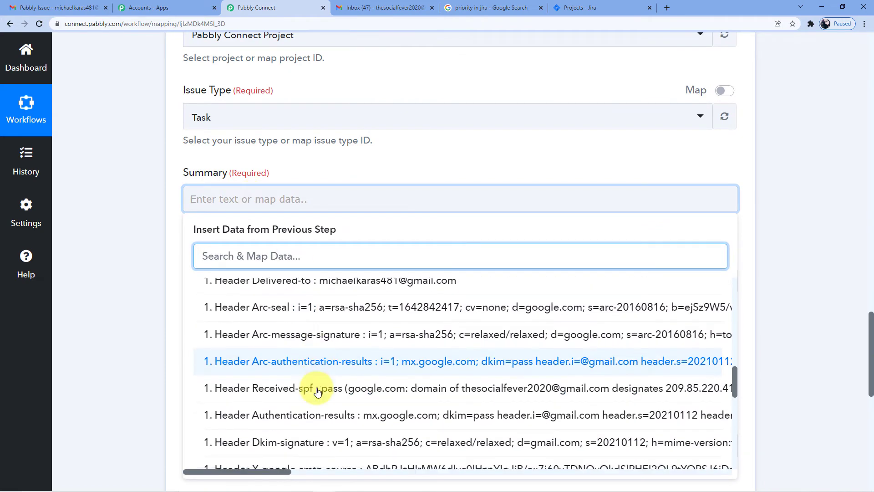
scroll(318, 392, "up", 2)
scroll(318, 392, "down", 2)
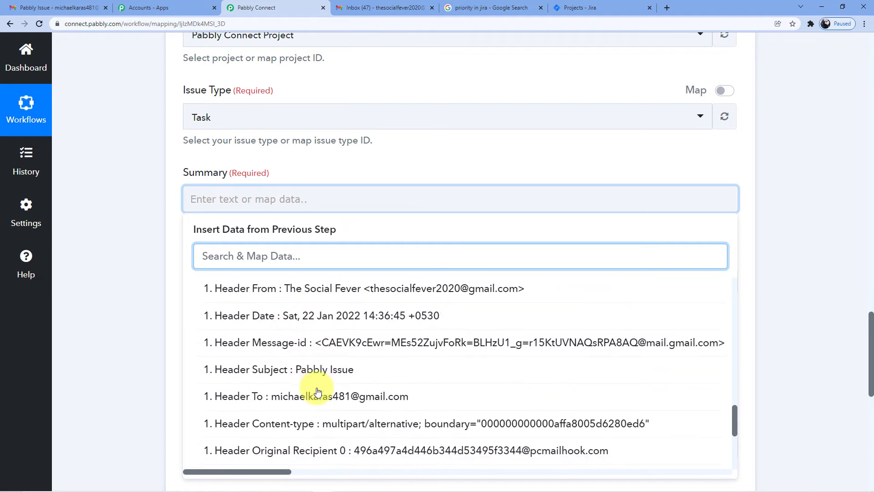
left_click(283, 371)
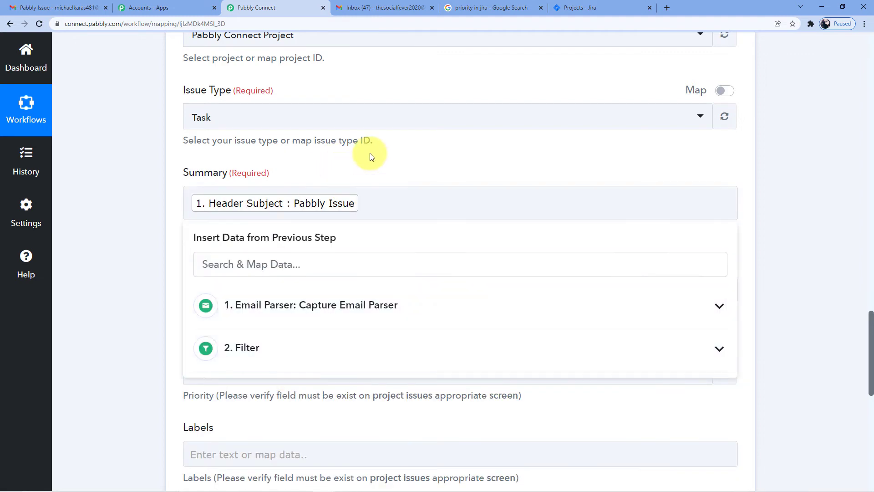
left_click(370, 153)
- Map the issue's Description to the Body Text value from the Email Parser step
scroll(344, 255, "down", 2)
left_click(219, 199)
left_click(260, 298)
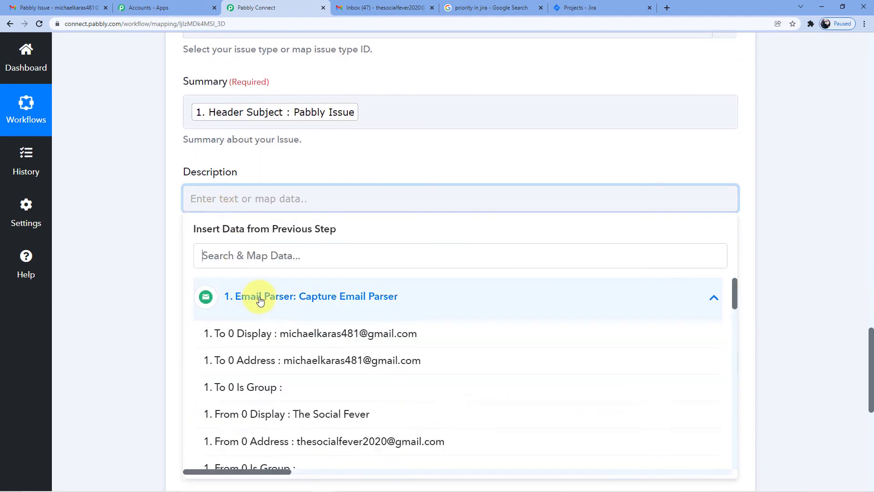
scroll(211, 334, "down", 15)
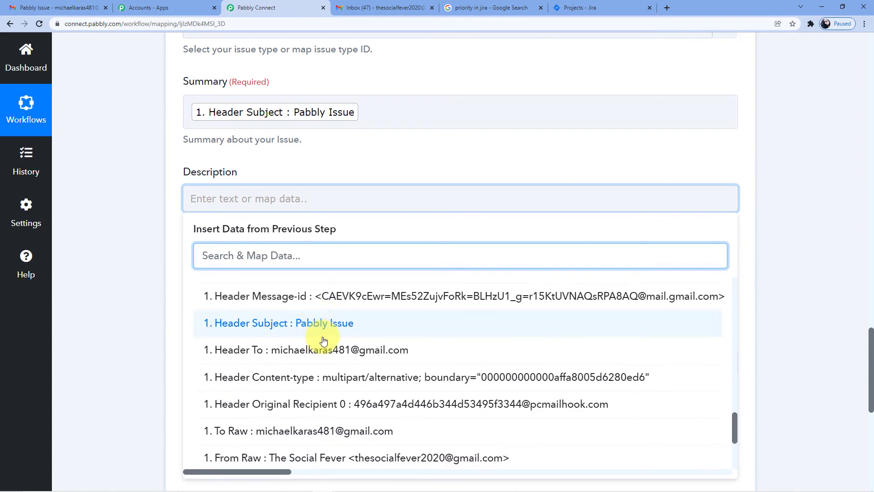
scroll(324, 339, "down", 3)
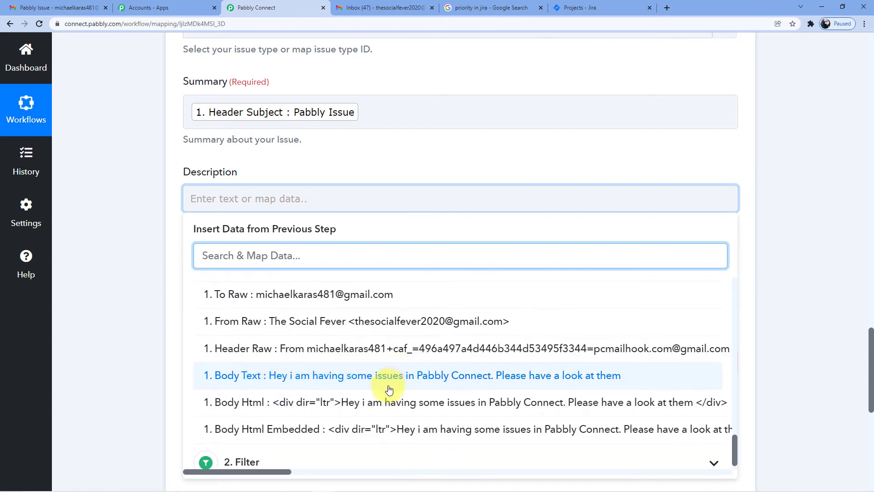
left_click(533, 376)
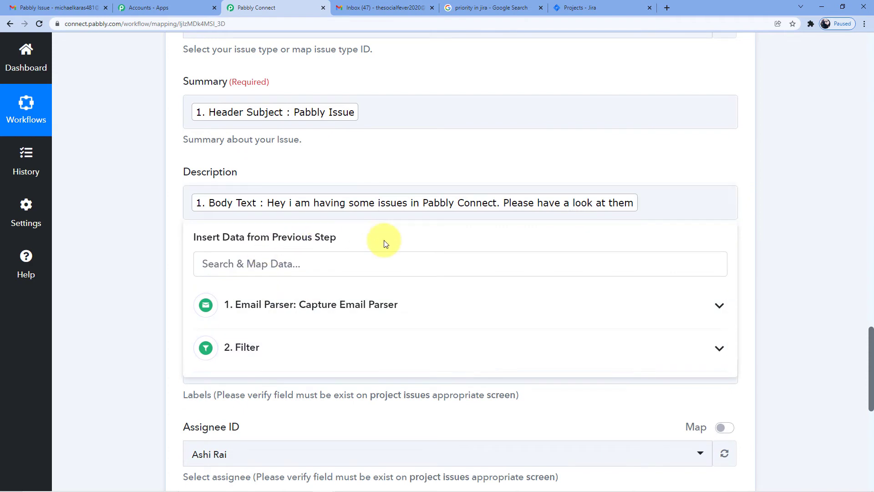
left_click(384, 240)
- Check the Priority and Assignee ID options, keeping Highest and the preselected assignee
scroll(385, 252, "down", 2)
left_click(246, 210)
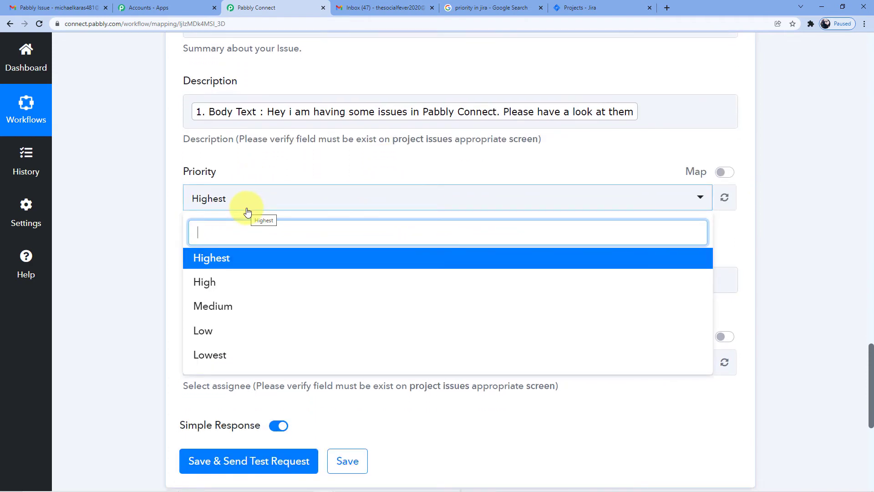
left_click(248, 209)
scroll(264, 255, "down", 2)
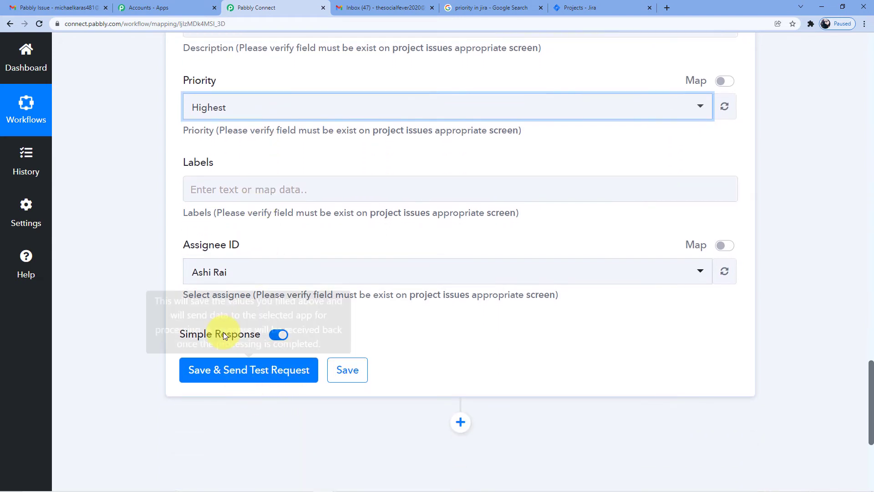
left_click(235, 269)
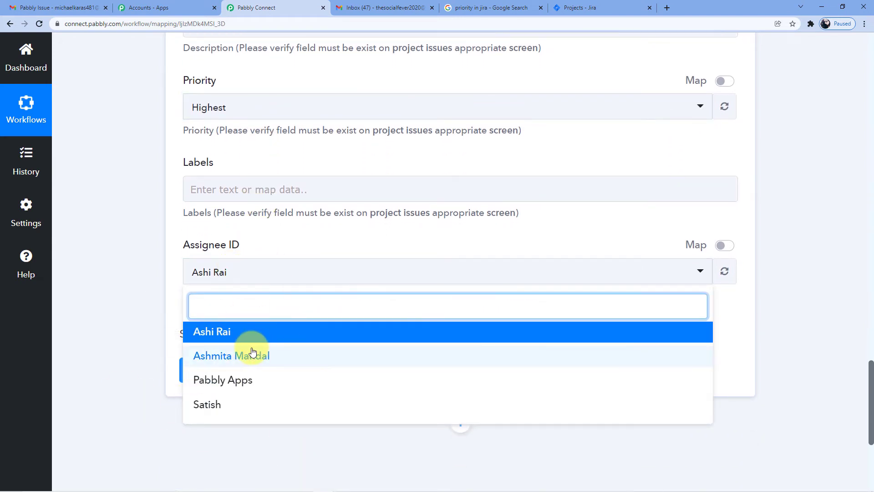
left_click(220, 272)
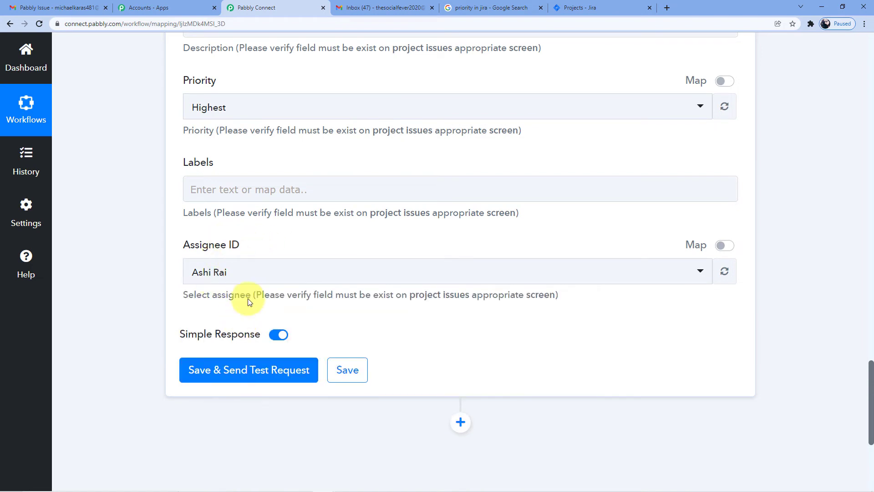
- Save the Create Issue action with a test request and review the received response
scroll(289, 194, "down", 1)
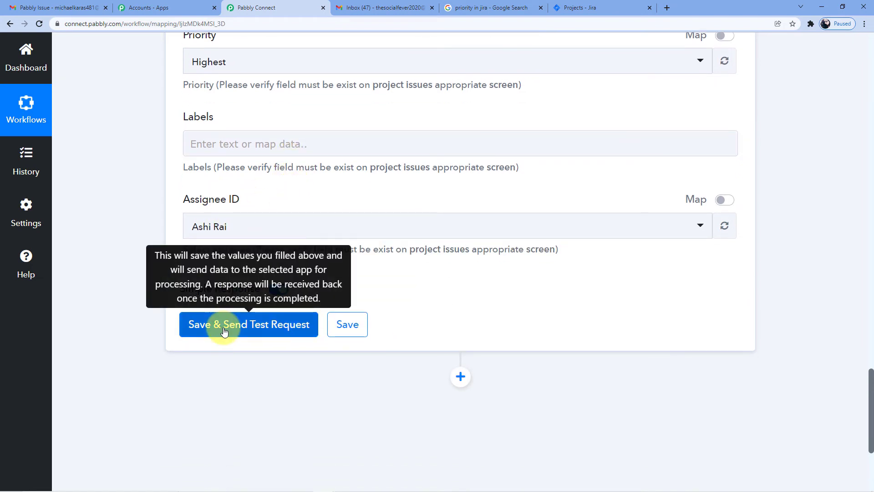
left_click(224, 331)
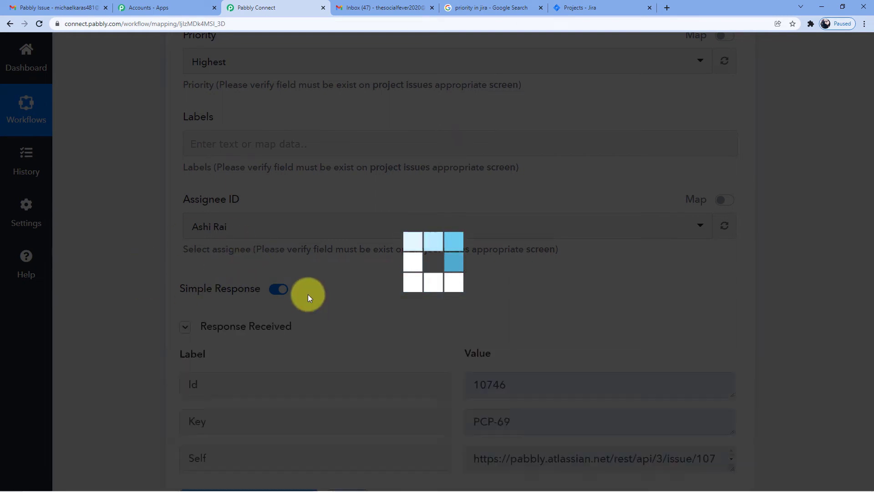
scroll(190, 235, "down", 3)
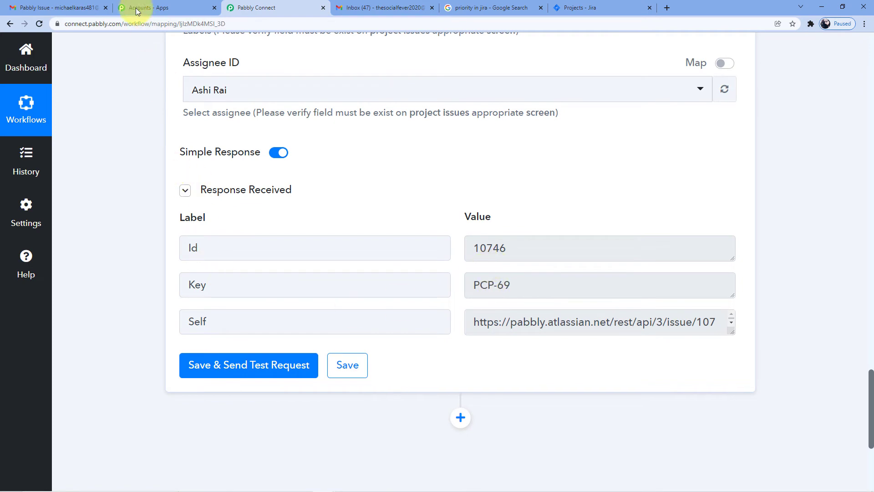
- Switch to Jira, open Pabbly Connect Project and reload its issue list to check for the new issue
left_click(621, 6)
scroll(198, 211, "down", 2)
scroll(142, 230, "up", 1)
scroll(142, 231, "down", 1)
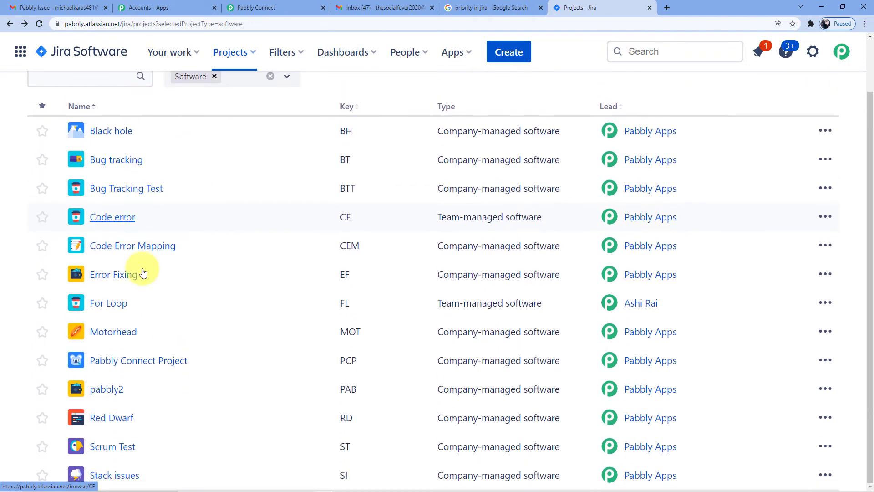
left_click(156, 361)
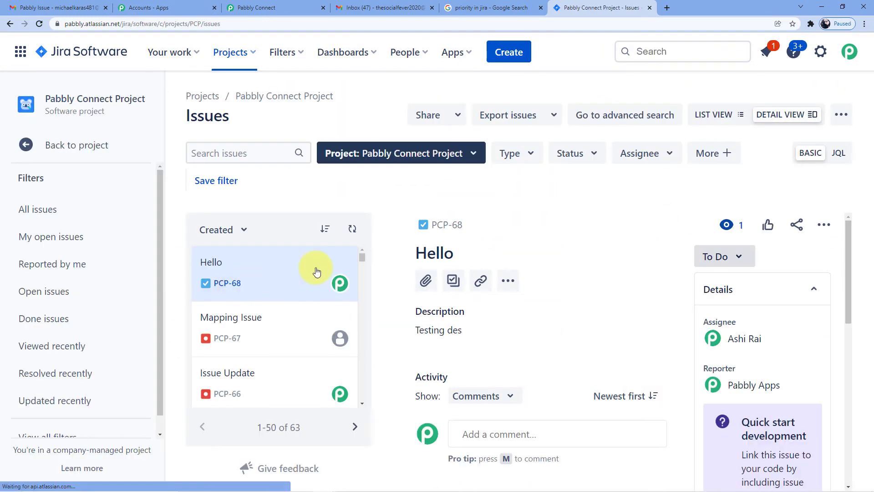
left_click(42, 24)
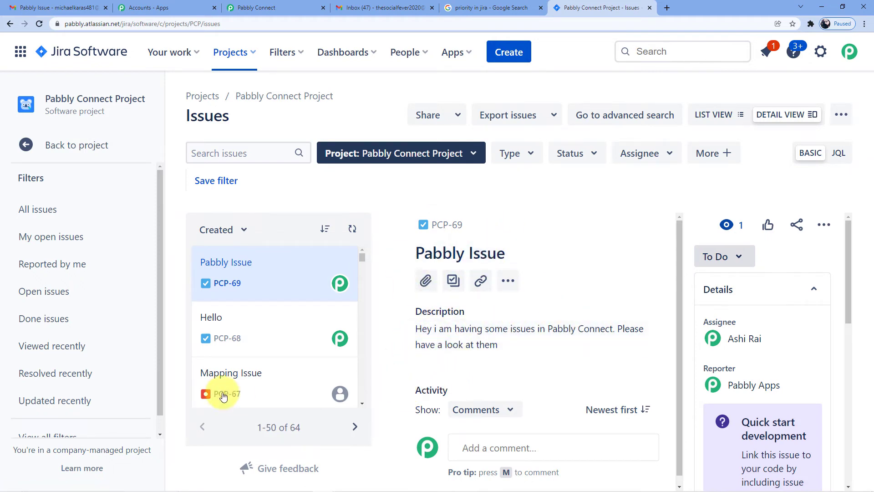
- Switch to the sender's Gmail inbox and start a new message addressed to the monitored email account
left_click(348, 5)
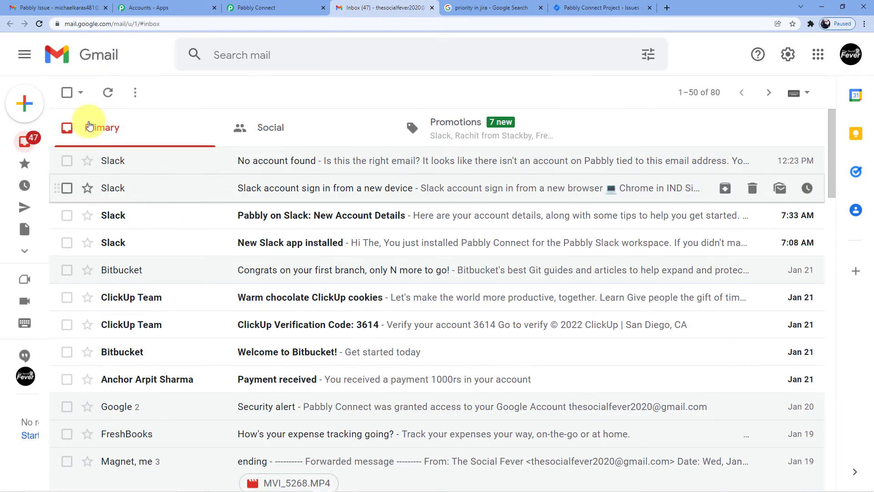
left_click(24, 102)
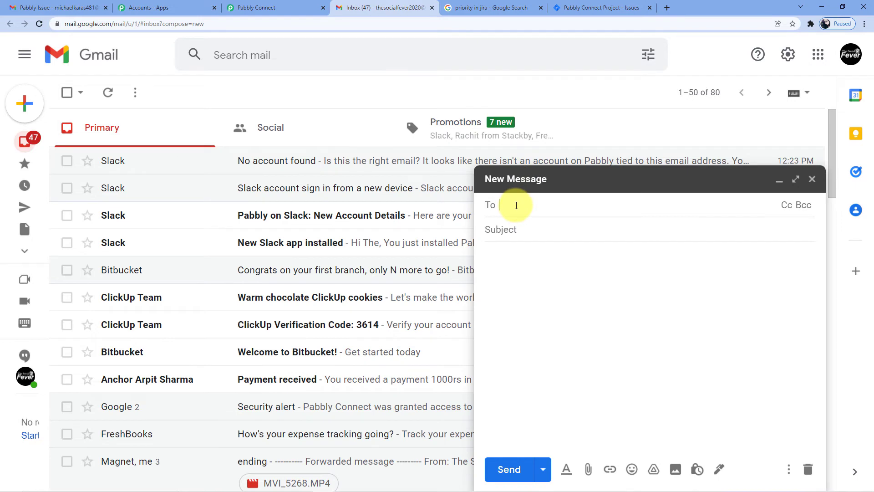
type("mick")
left_click(563, 227)
left_click(551, 225)
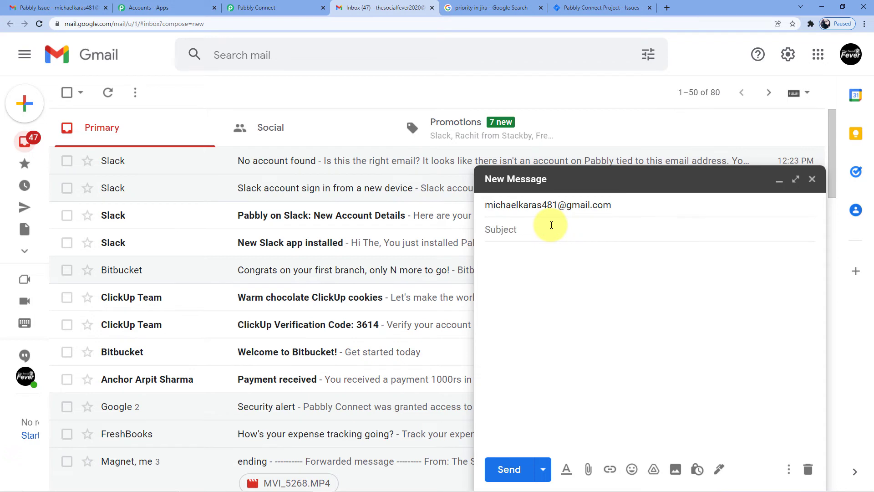
- Enter "problem in software" as the subject of the new email
type("problem inso")
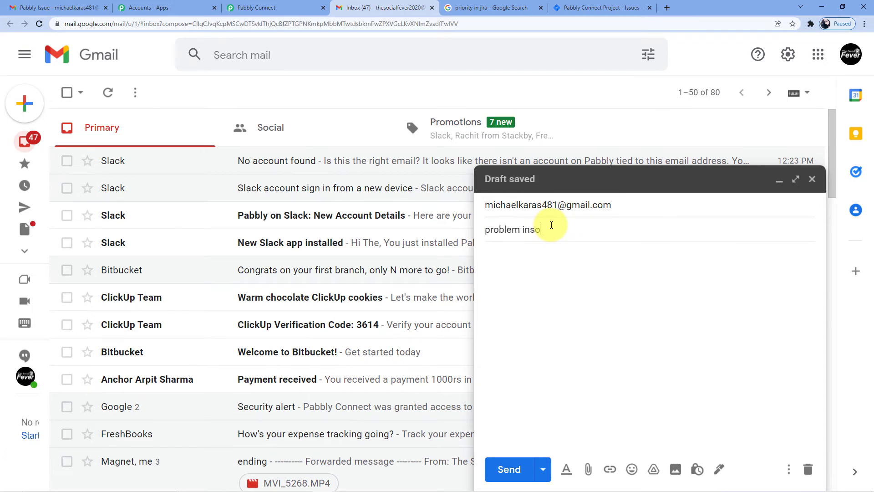
type("ftware")
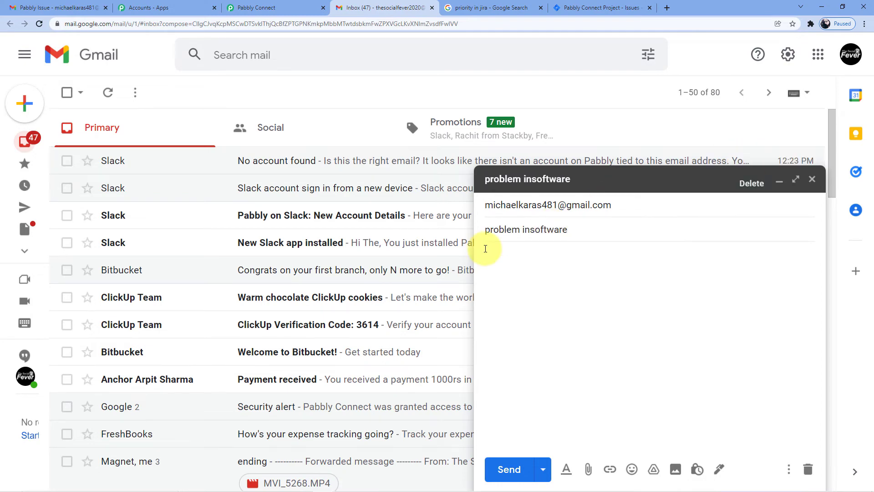
left_click(530, 229)
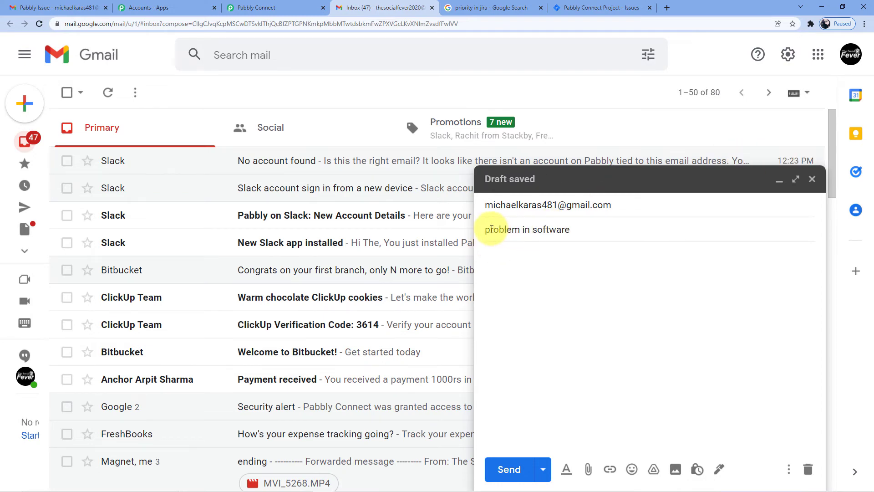
- Capitalize the first letter of the email's subject so it reads "Problem in software"
left_click(490, 229)
key("BackSpace")
type("P")
- Write "Hey i am having problems with my software" as the email's body and send the message
left_click(503, 261)
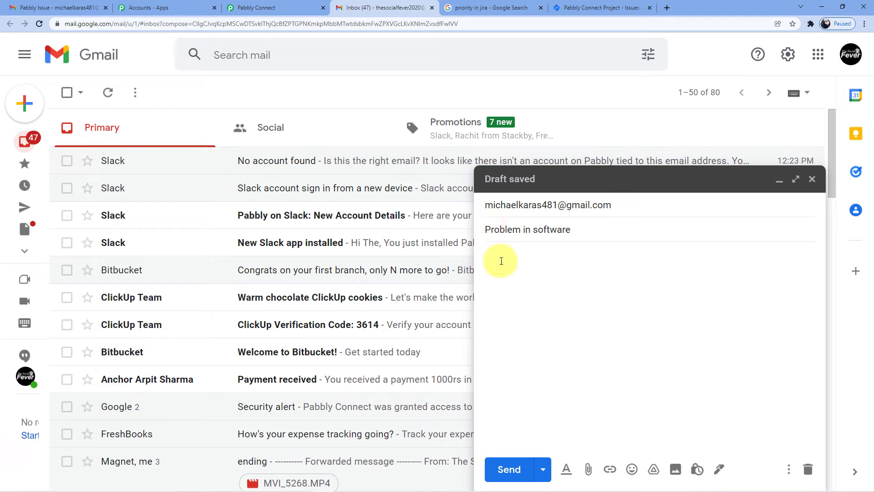
type("Hey i am hav")
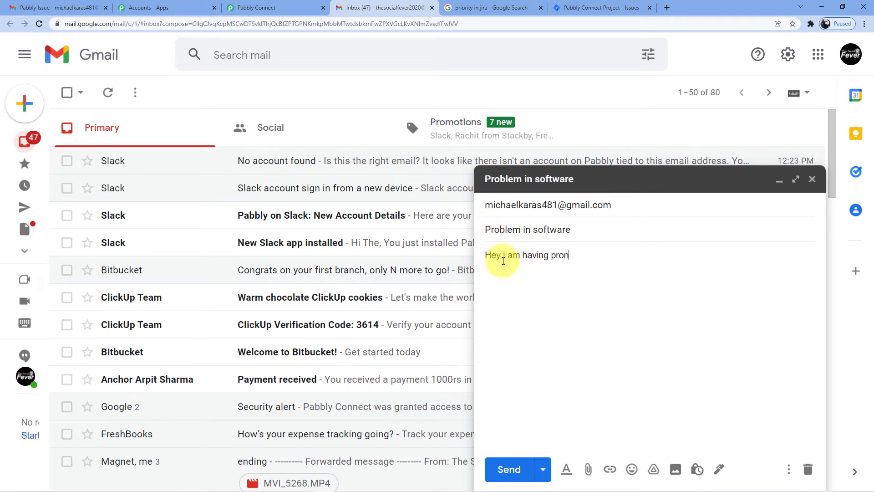
type("ing problems with my software")
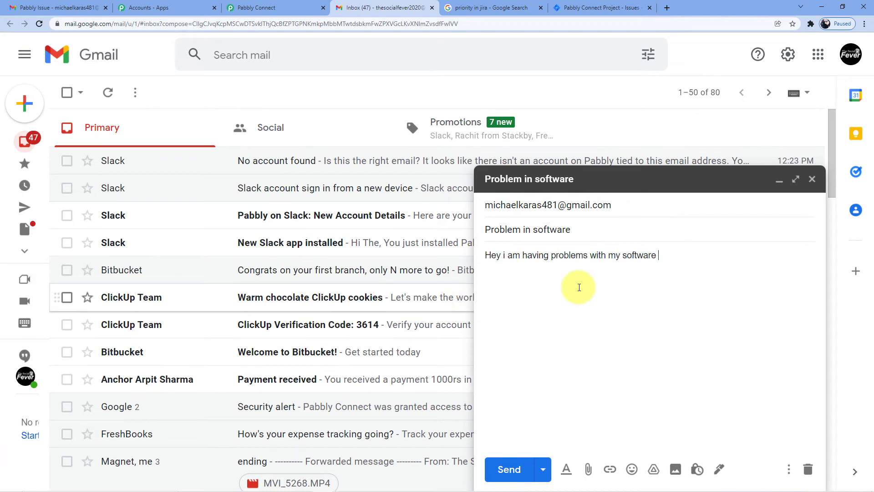
left_click(510, 469)
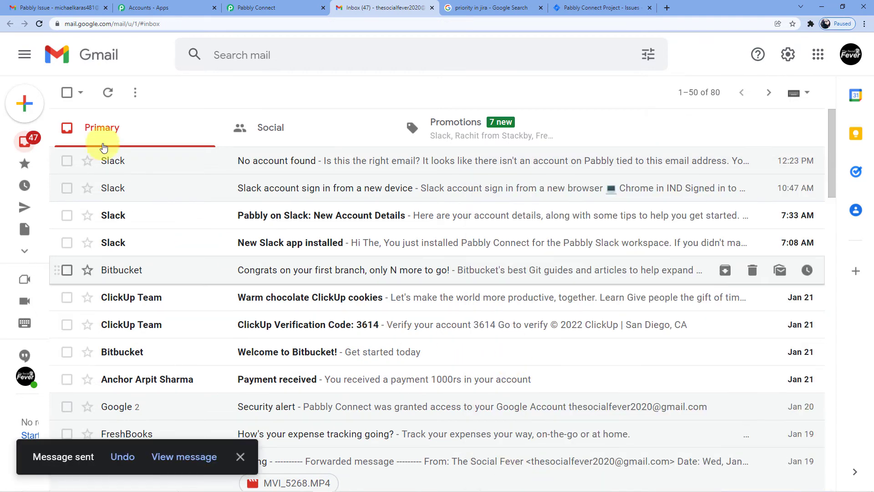
- Switch to the recipient's Gmail, reload the inbox until the new email arrives, and open the "Problem in software" message
left_click(64, 8)
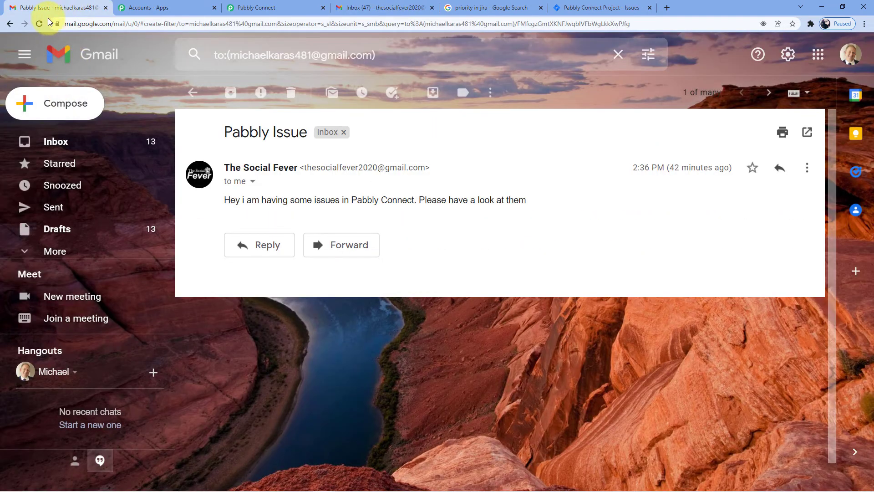
left_click(99, 63)
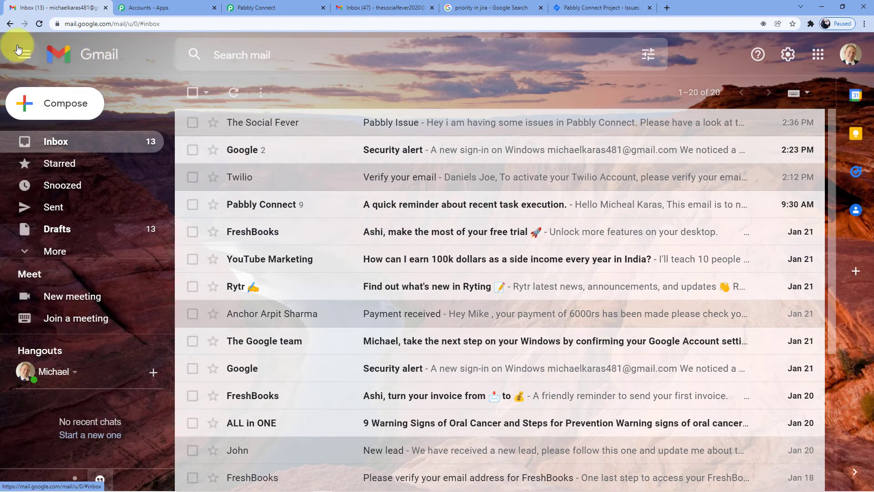
left_click(39, 24)
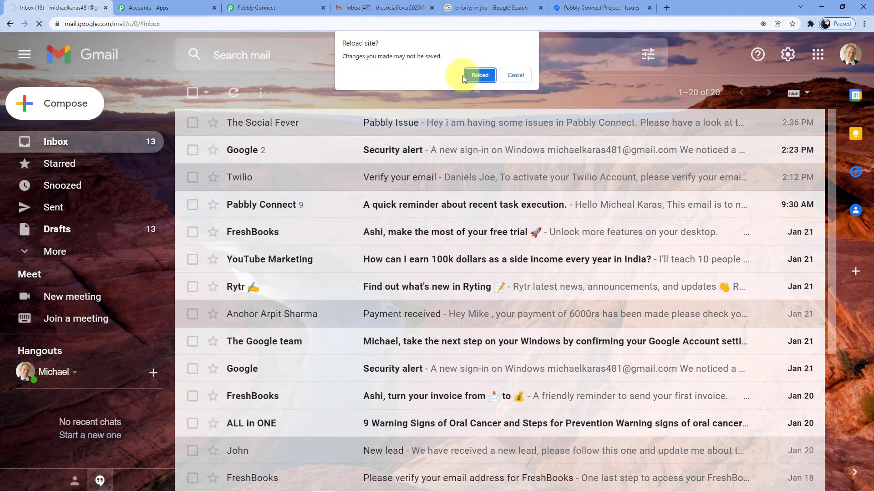
left_click(479, 74)
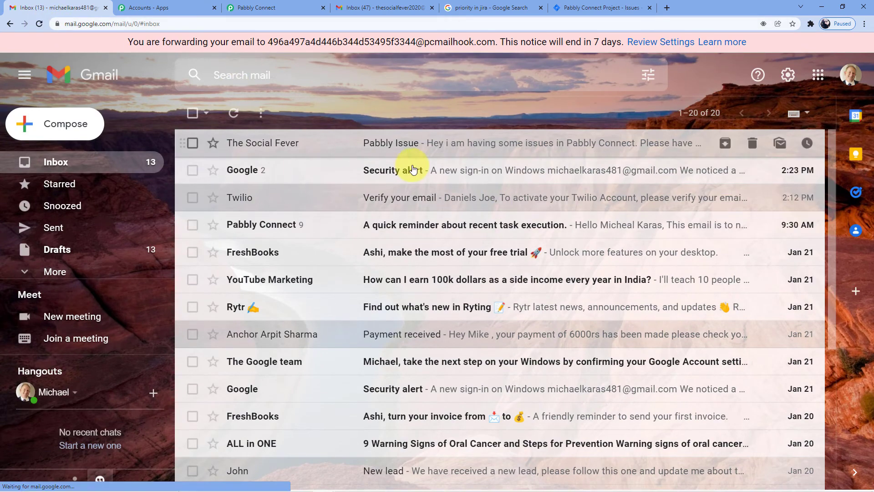
left_click(40, 24)
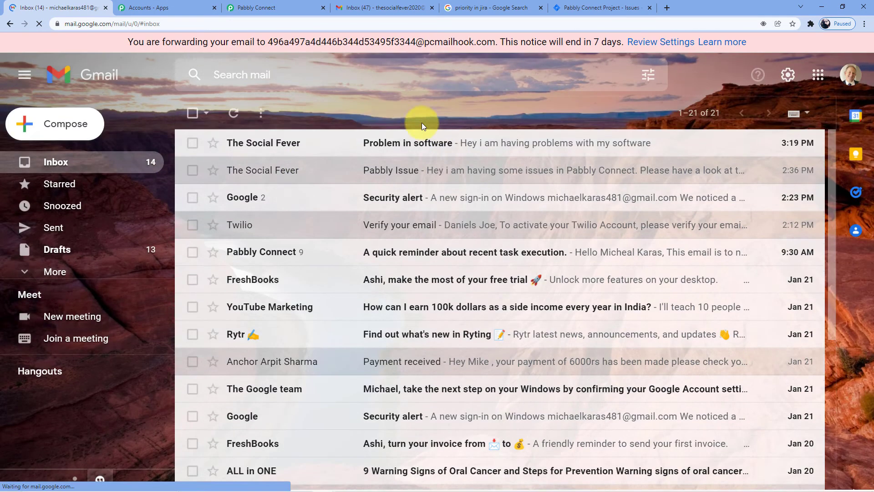
left_click(365, 145)
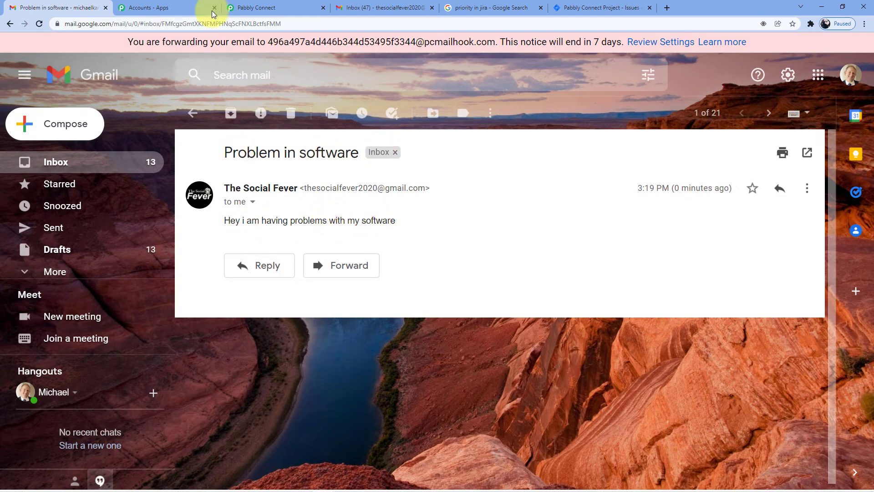
- Switch to Jira and check Pabbly Connect Project's issue list for an issue matching the "Problem in software" email
left_click(592, 7)
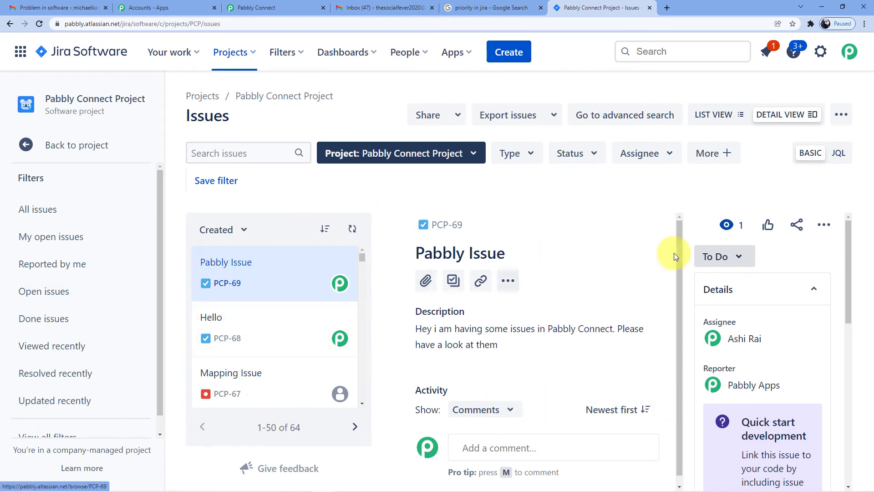
scroll(390, 332, "down", 1)
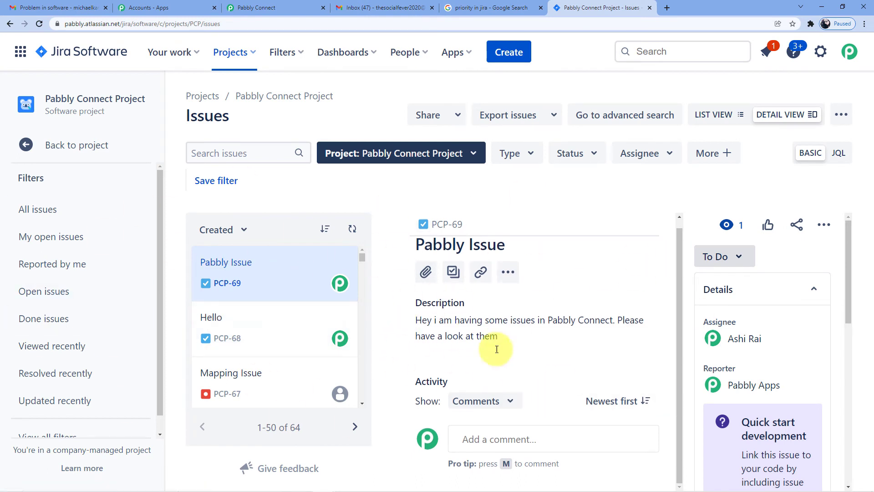
- Switch back to the sender's Gmail inbox and start another message addressed to the monitored email account
left_click(401, 5)
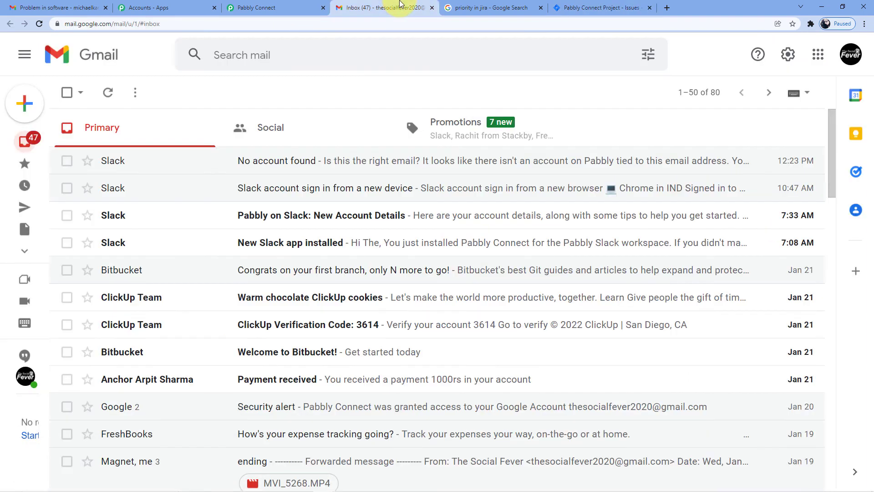
left_click(51, 106)
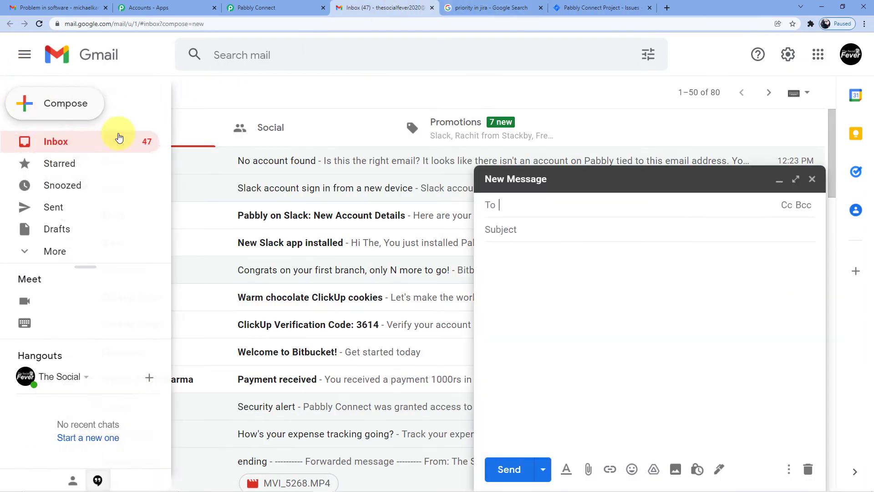
type("mick")
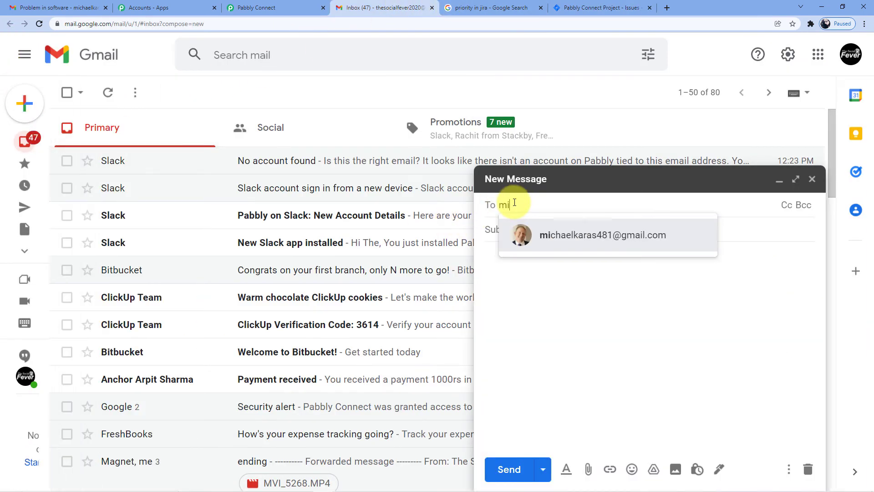
left_click(560, 242)
left_click(542, 234)
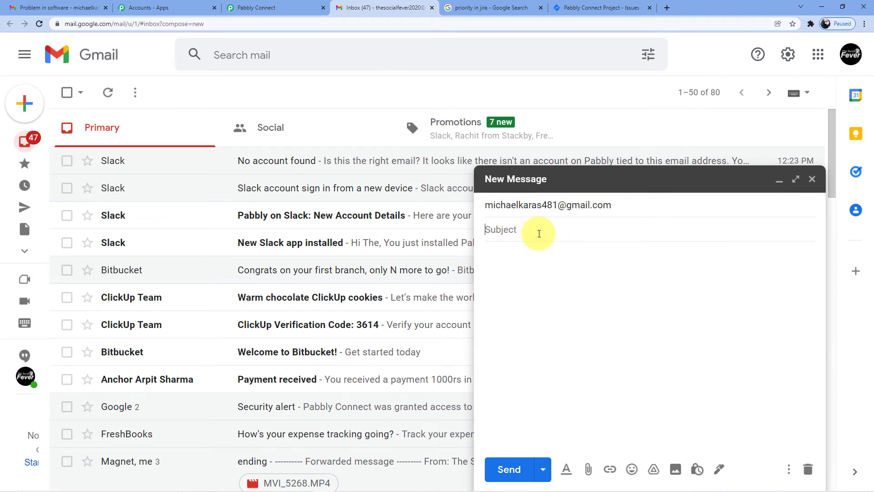
- Enter "Software Issue" as the subject of the new email
type("Softwa")
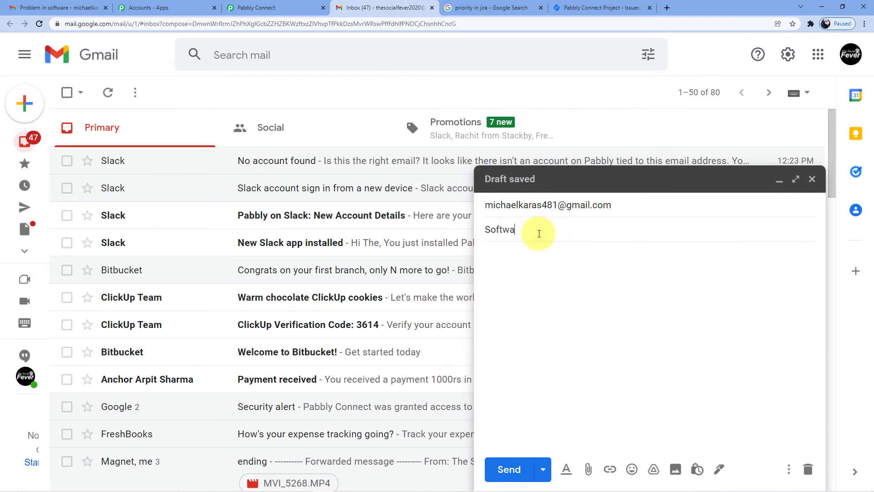
type("re issue")
key("BackSpace")
key("BackSpace")
key("BackSpace")
type("Isu")
left_click(534, 229)
type("s")
- Write "Hey, I am having some issues with my software. I cant access trigger window" as the body and send the email
left_click(538, 279)
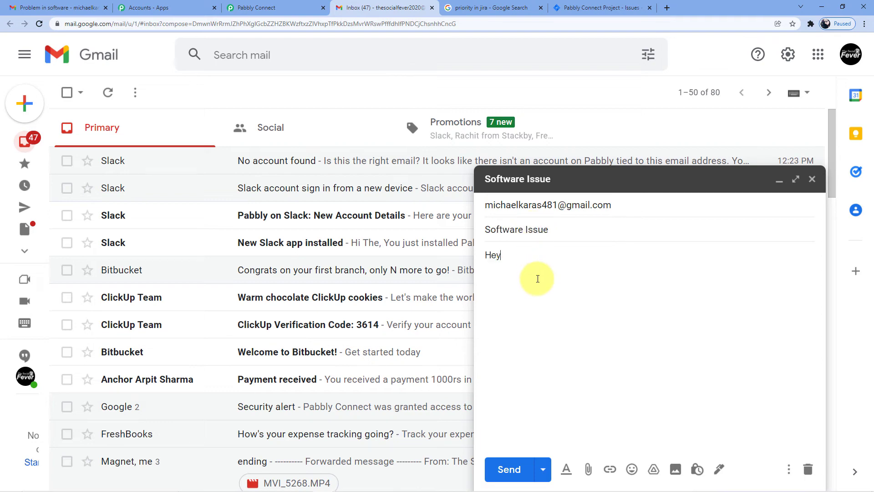
type("Hey i am hving")
key("BackSpace")
key("BackSpace")
key("BackSpace")
key("BackSpace")
type("aving some issues wi")
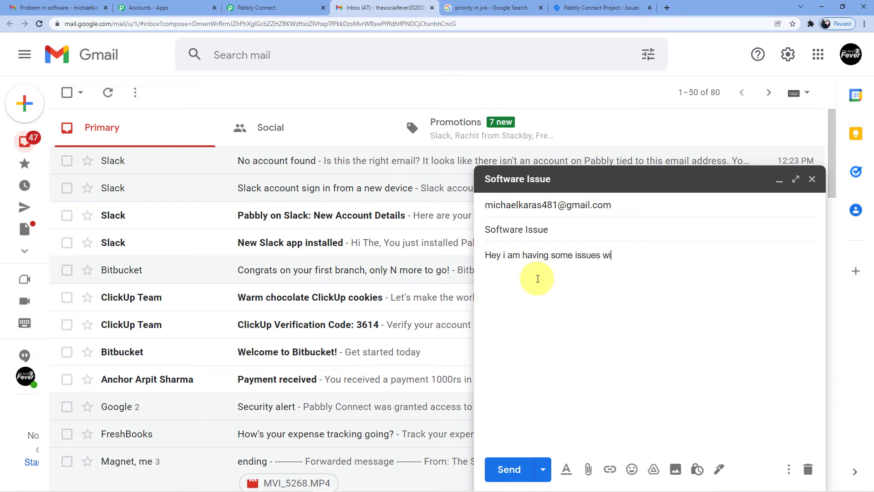
type("th my softwares ")
type("..")
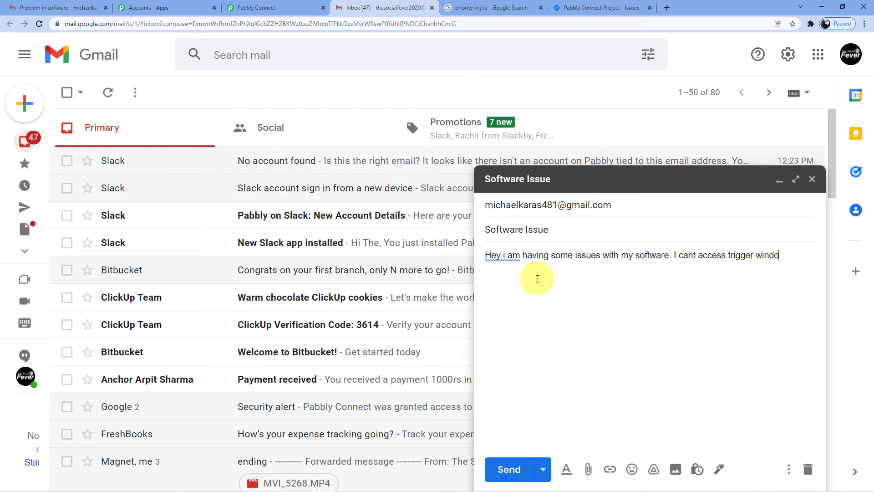
left_click(504, 255)
left_click(508, 277)
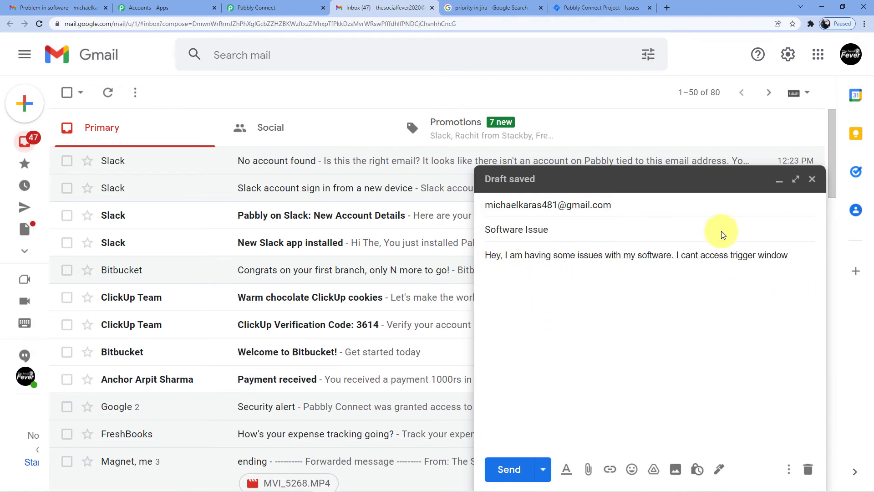
left_click(498, 473)
- Switch to the recipient's Gmail, return to the inbox, reload it and open the "Software Issue" email
left_click(64, 7)
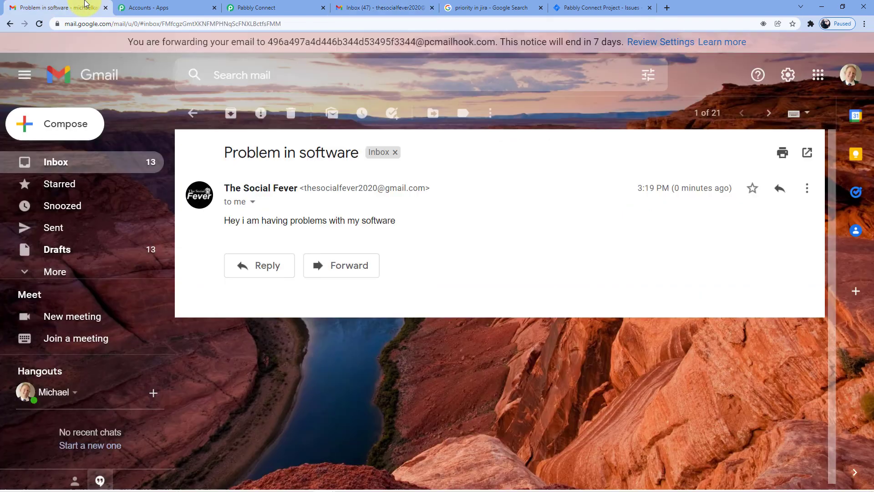
left_click(40, 22)
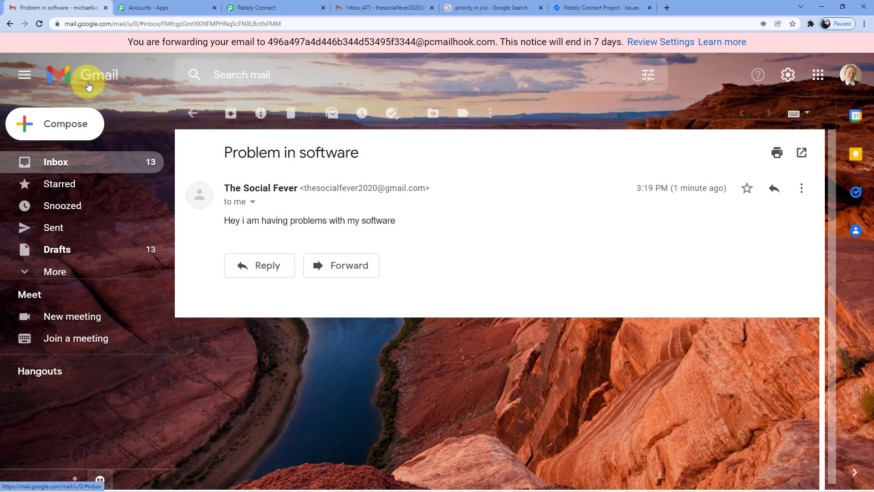
left_click(87, 83)
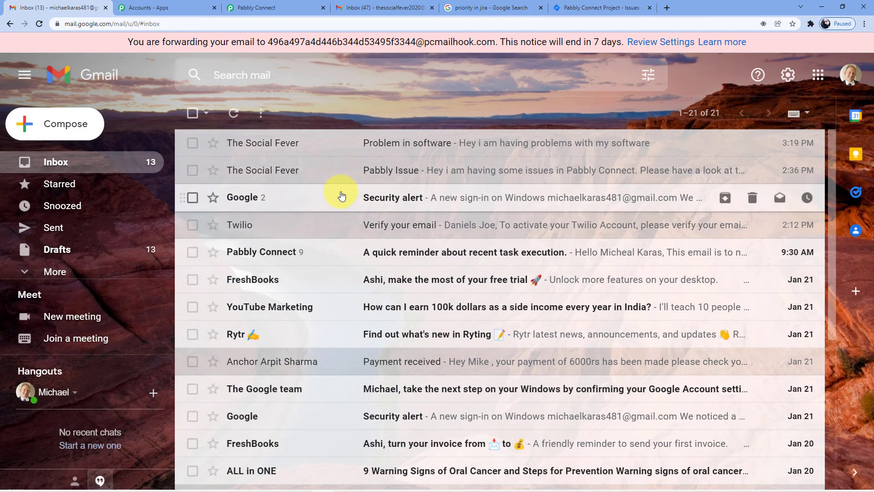
left_click(40, 23)
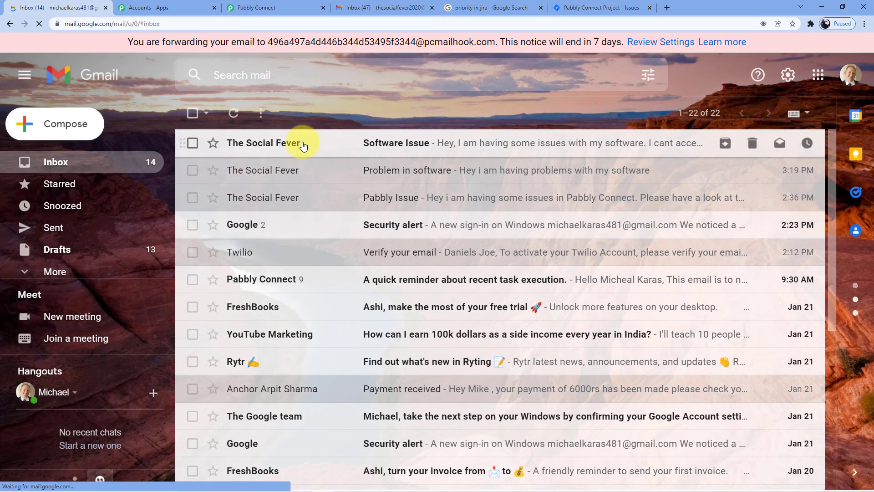
left_click(434, 146)
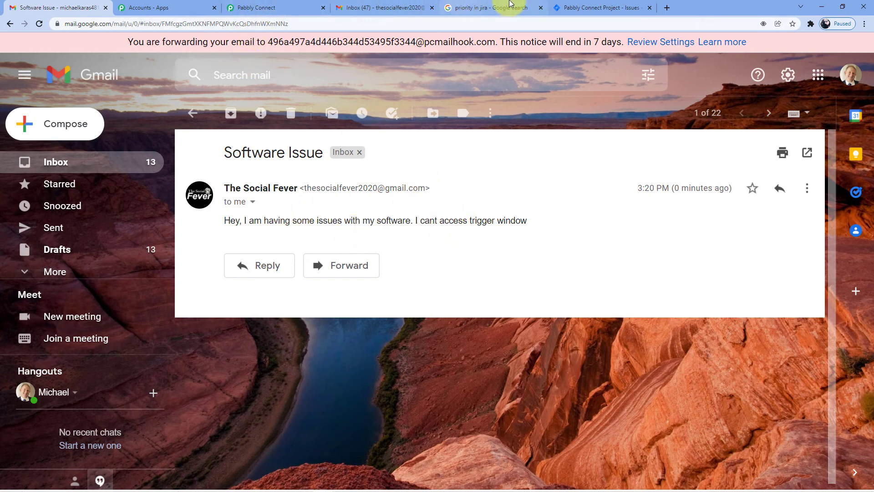
- Switch to Jira and reload Pabbly Connect Project's issue list to check for an issue from the "Software Issue" email
left_click(597, 7)
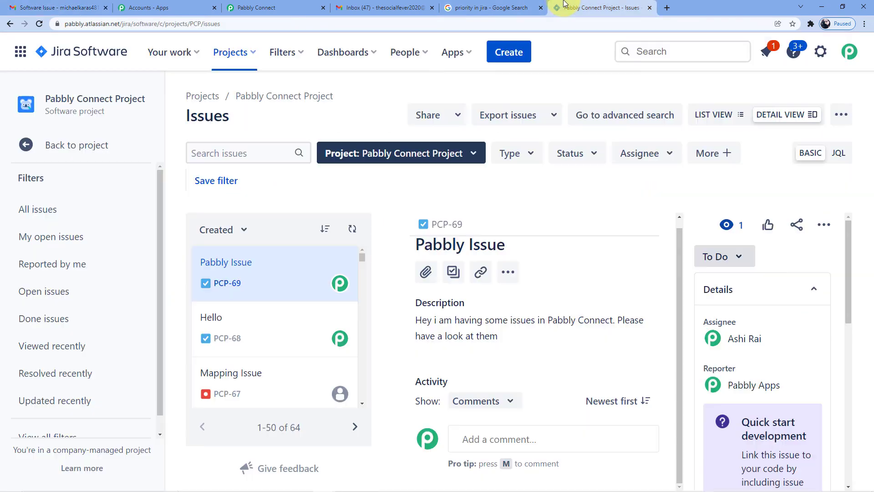
left_click(40, 26)
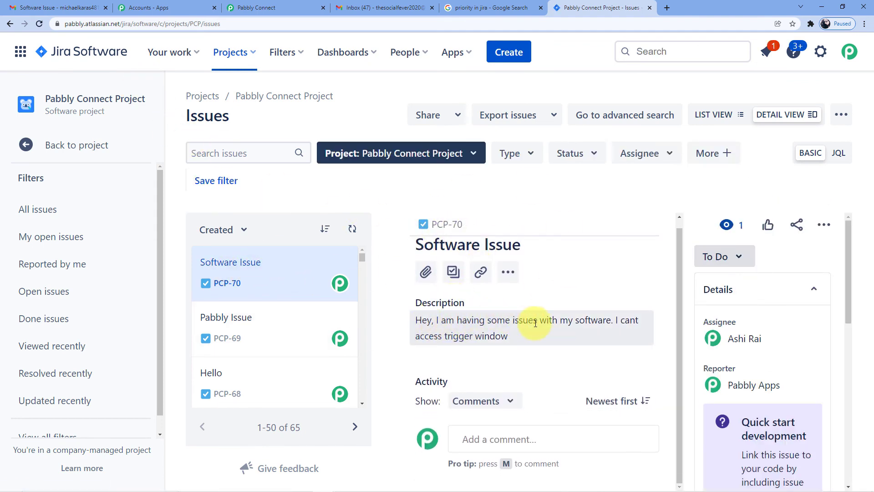
- Switch to Pabbly Connect and collapse the Email Parser, Filter and Jira Software steps to review the whole G-mail to Jira Issues Workflow
left_click(280, 5)
scroll(382, 228, "up", 5)
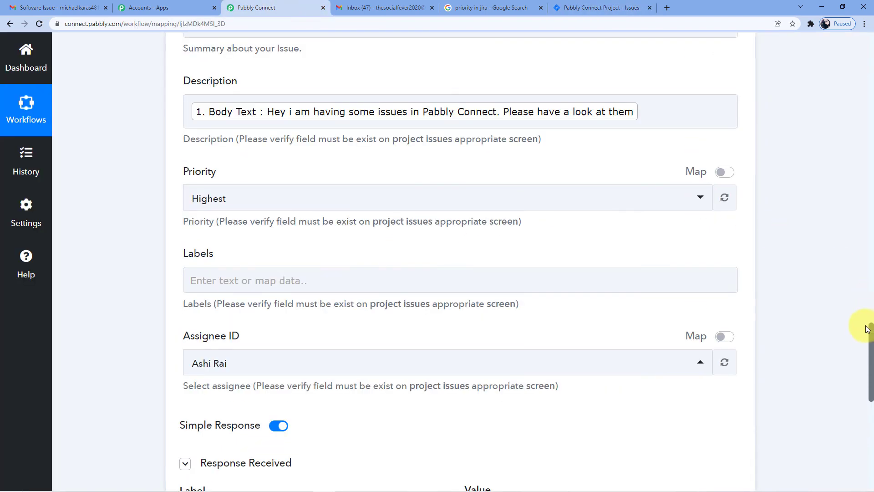
left_click_drag(872, 351, 872, 61)
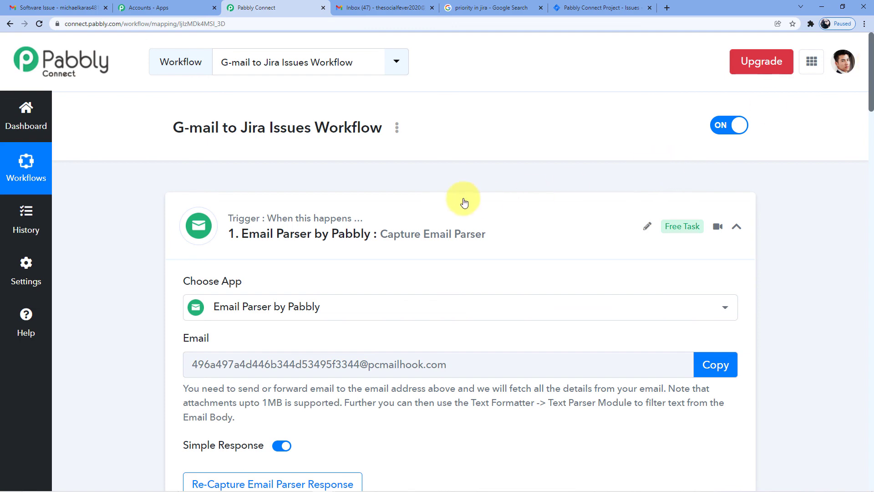
scroll(463, 197, "down", 5)
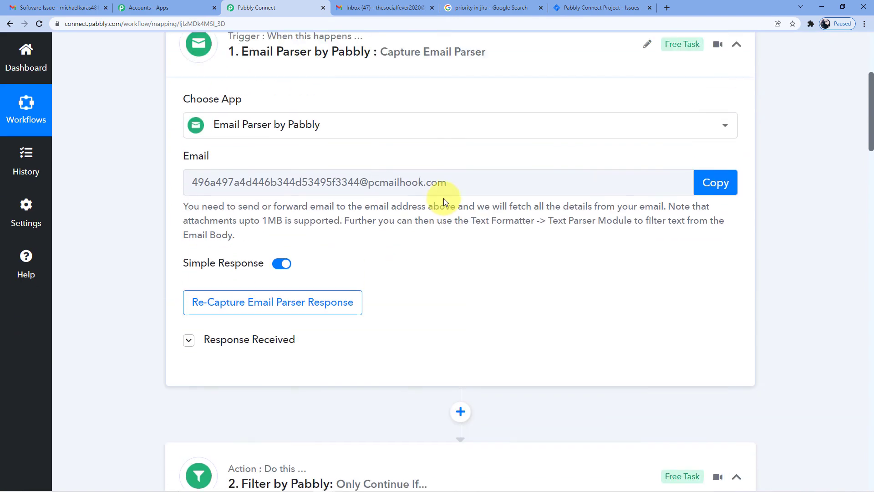
scroll(444, 199, "up", 2)
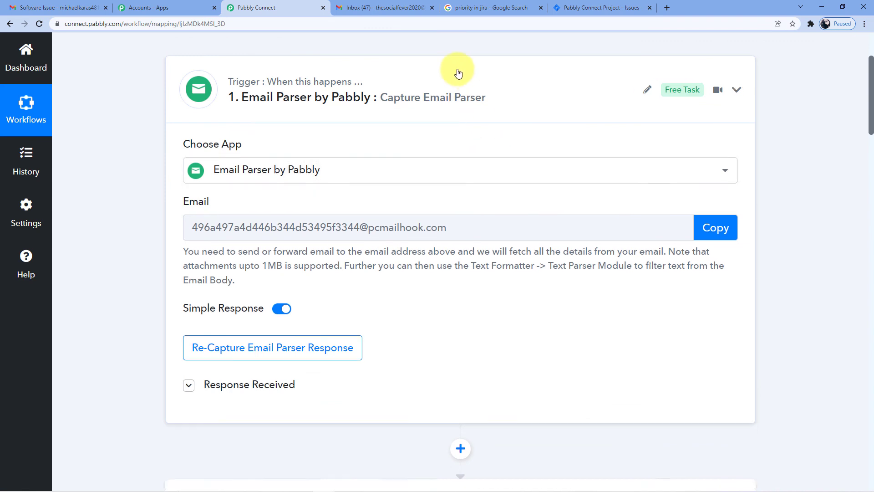
left_click(456, 72)
left_click(427, 190)
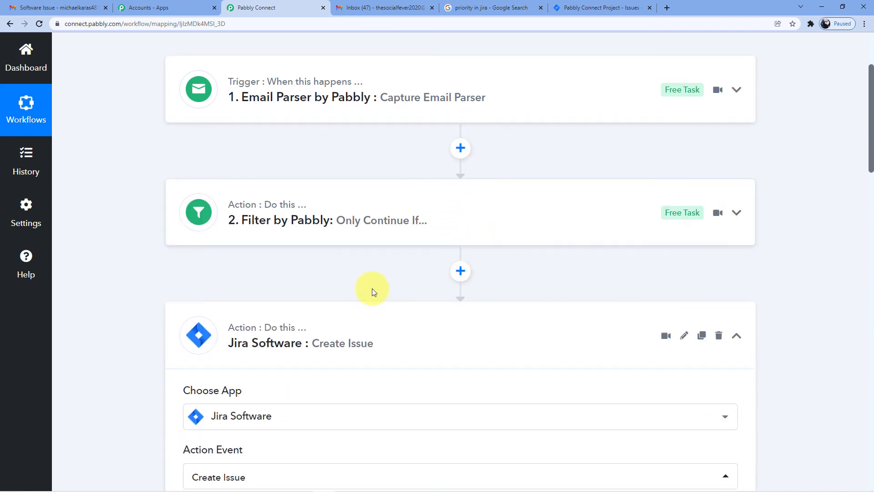
left_click(384, 306)
scroll(441, 201, "down", 2)
scroll(392, 223, "up", 3)
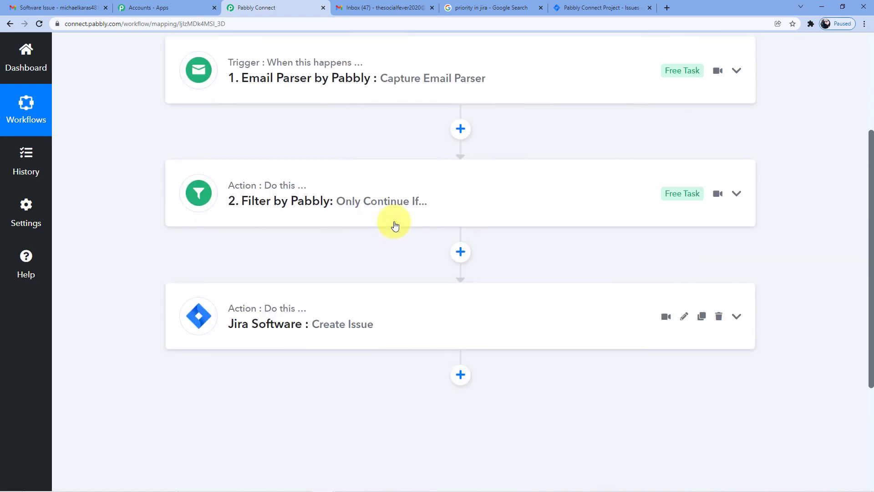